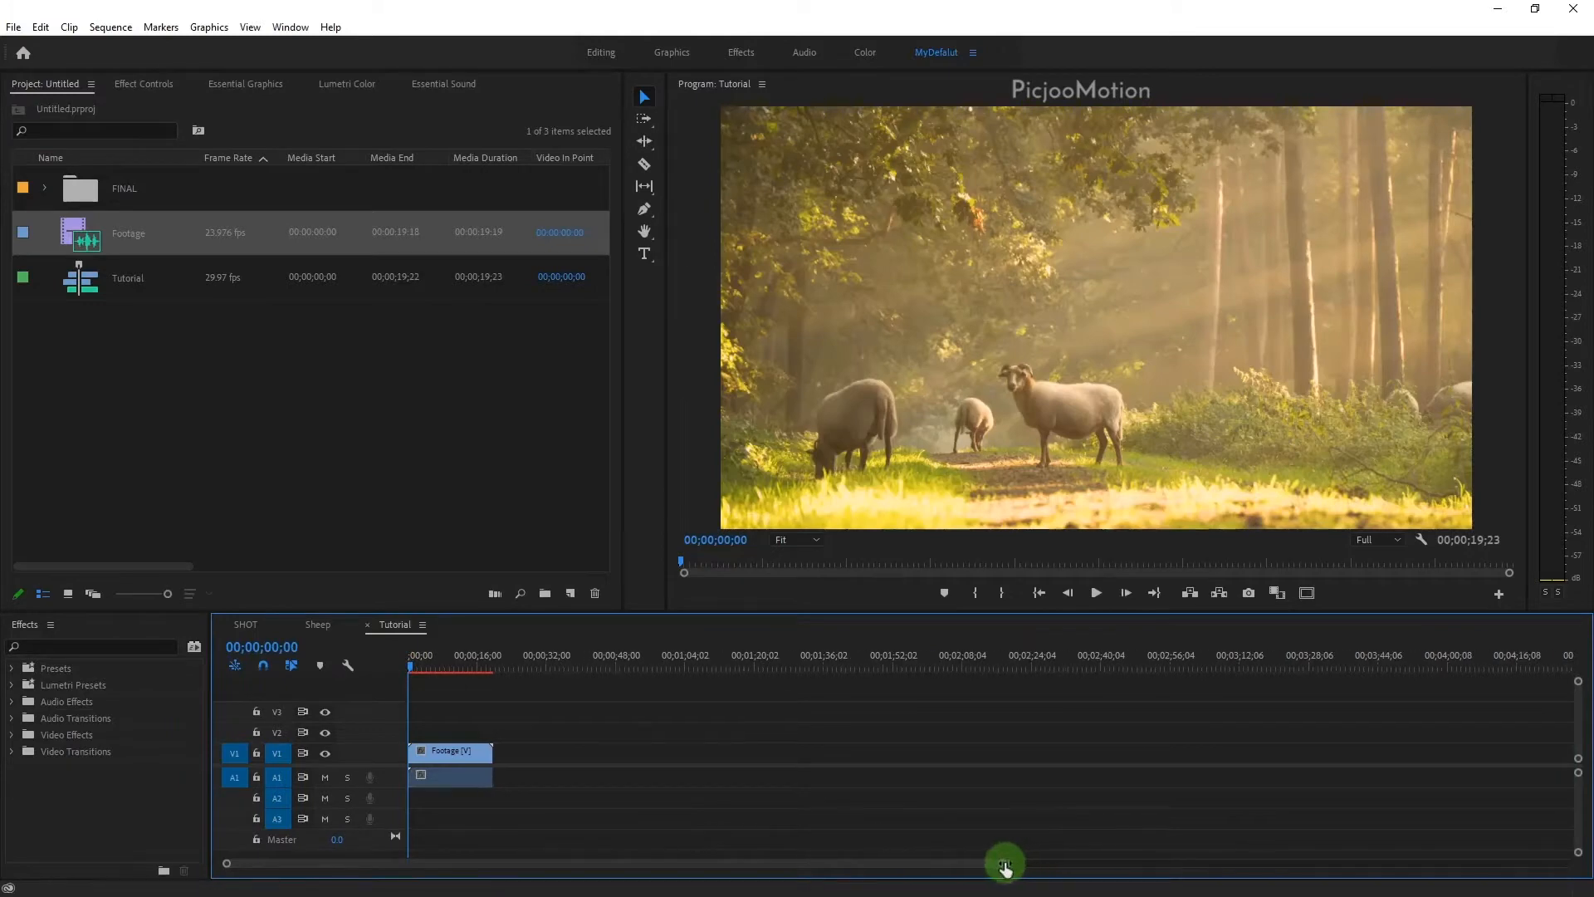
Trim the end of the Footage clip to 00;00;14;11.
left_click_drag(878, 661, 903, 661)
left_click_drag(1121, 731, 1008, 811)
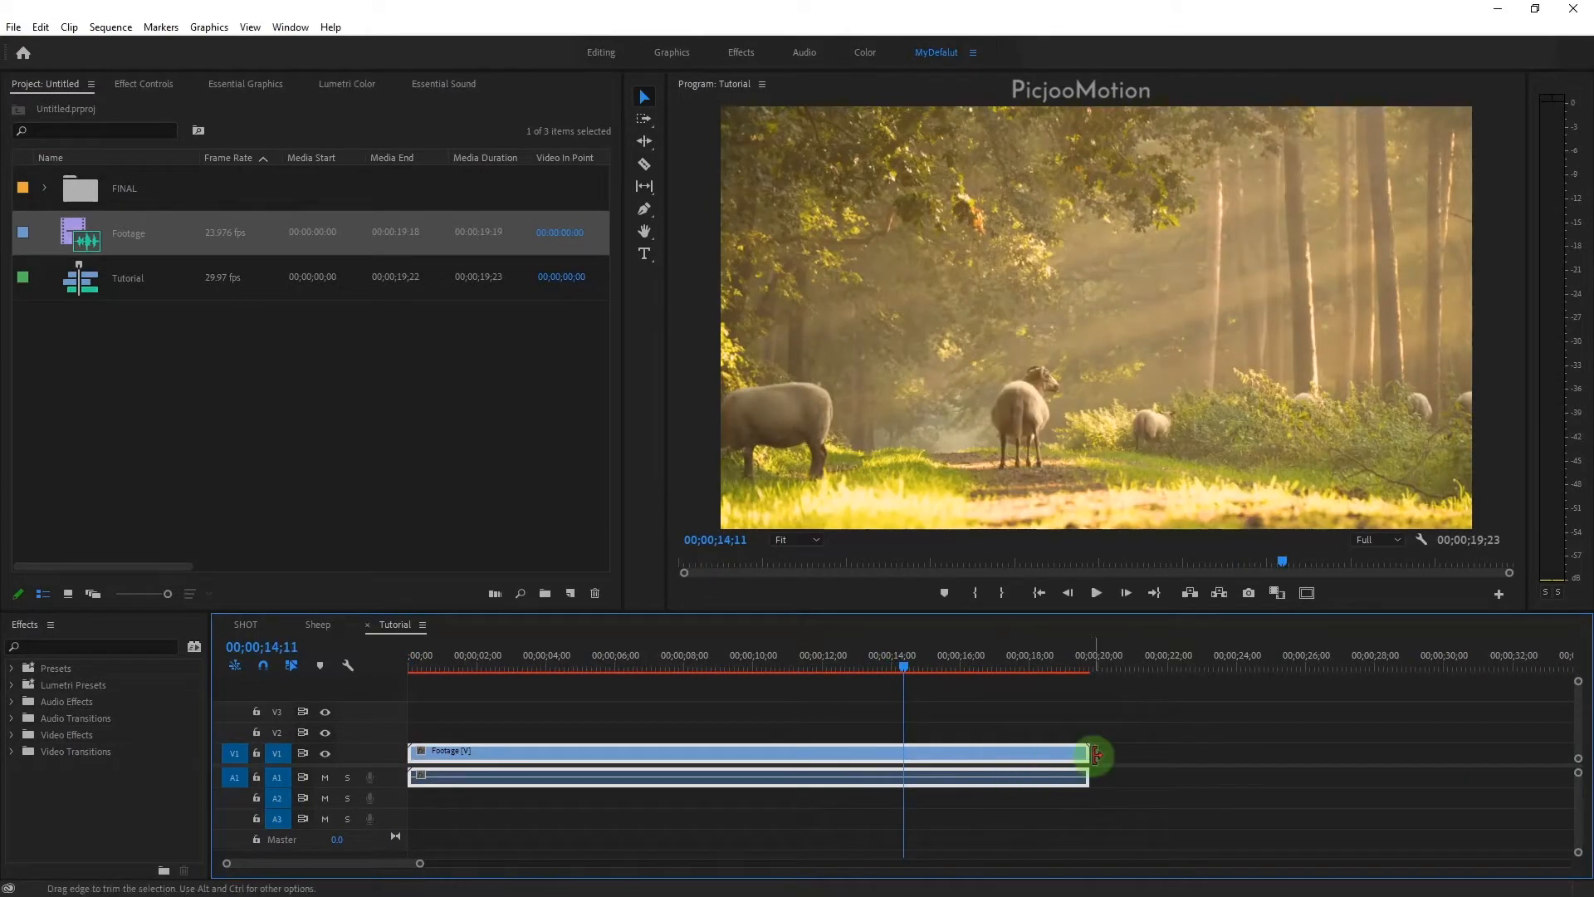
left_click_drag(1088, 753, 903, 752)
left_click(710, 844)
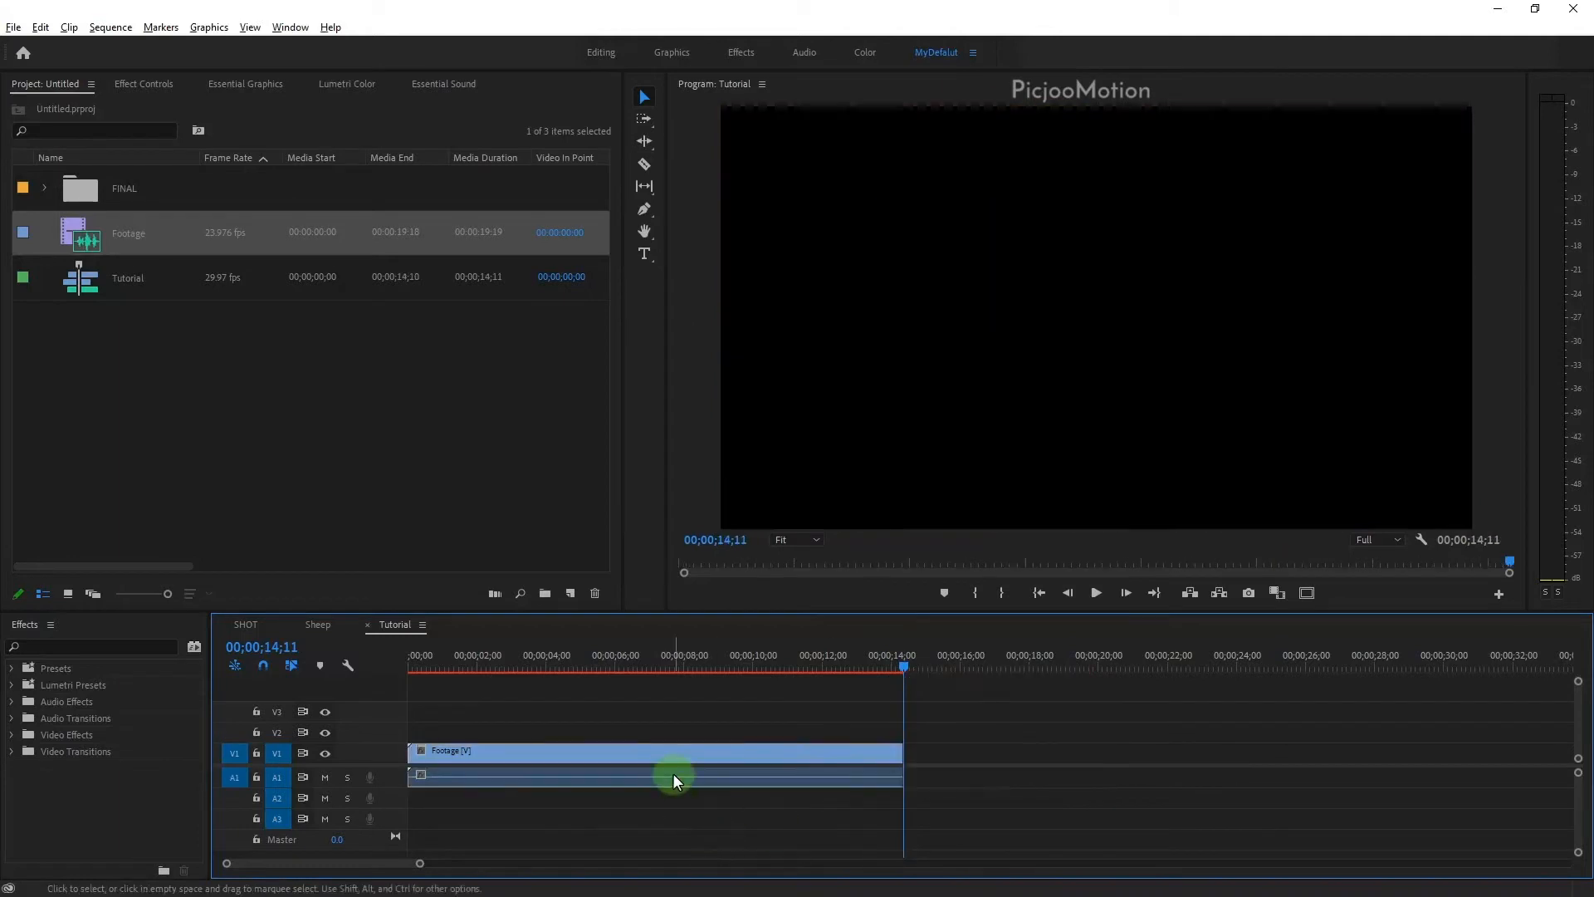
Delete the Footage clip's audio from A1 and return the playhead to the start of the sequence.
left_click(673, 774, "alt")
key("Delete")
left_click_drag(588, 664, 410, 671)
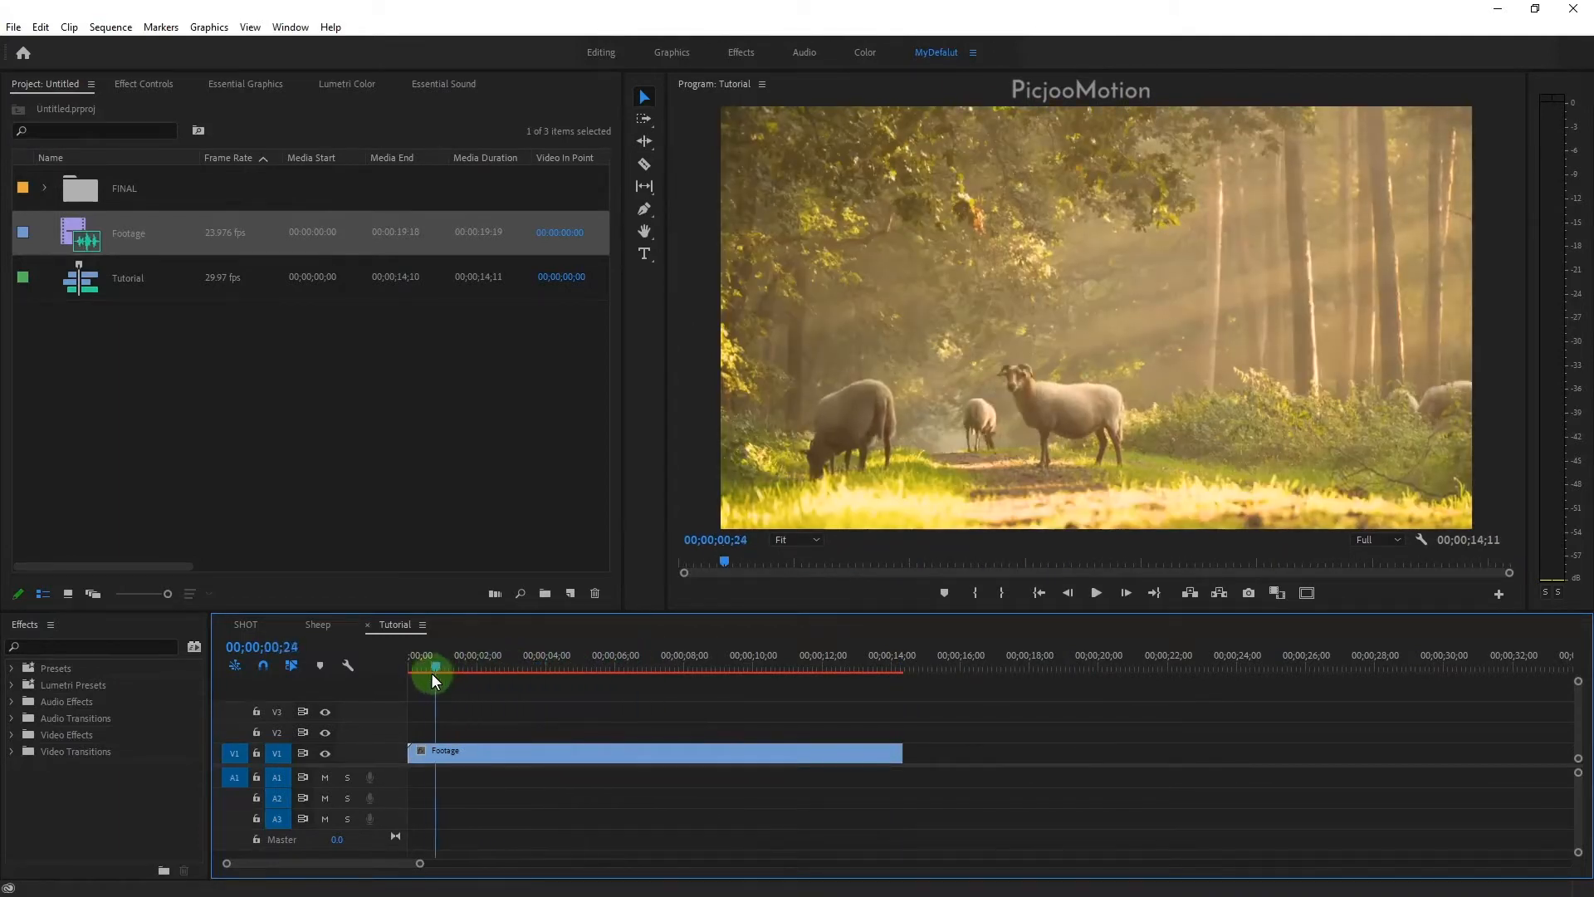
Add the title "Sheep" over the footage and reposition it slightly below the centre of the frame.
left_click(281, 382)
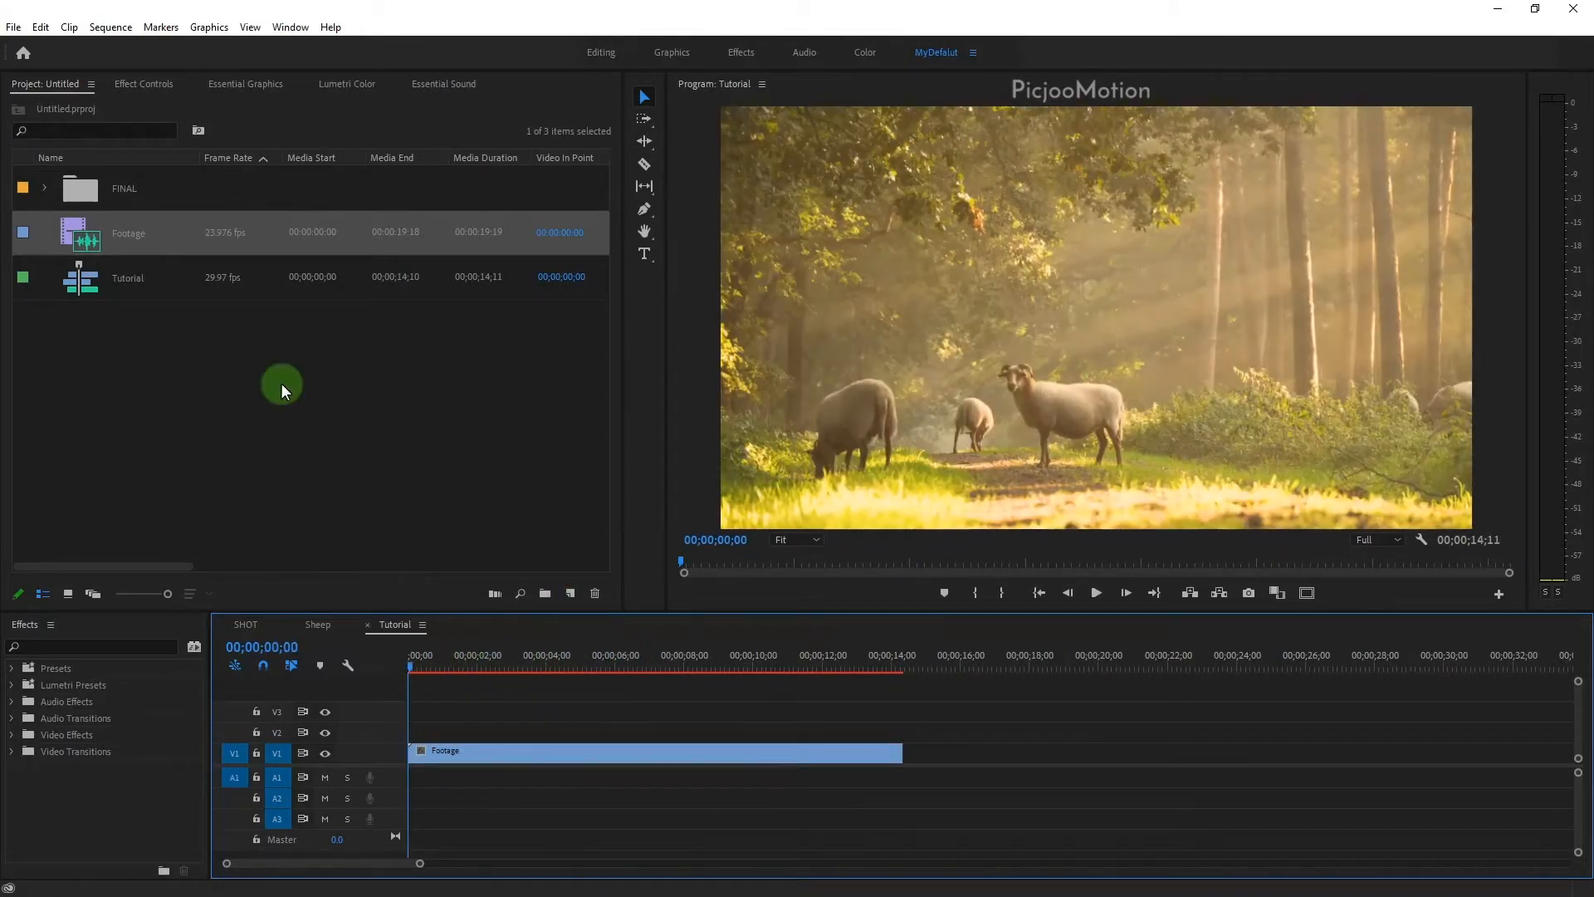
left_click(645, 253)
left_click(1027, 391)
type("S")
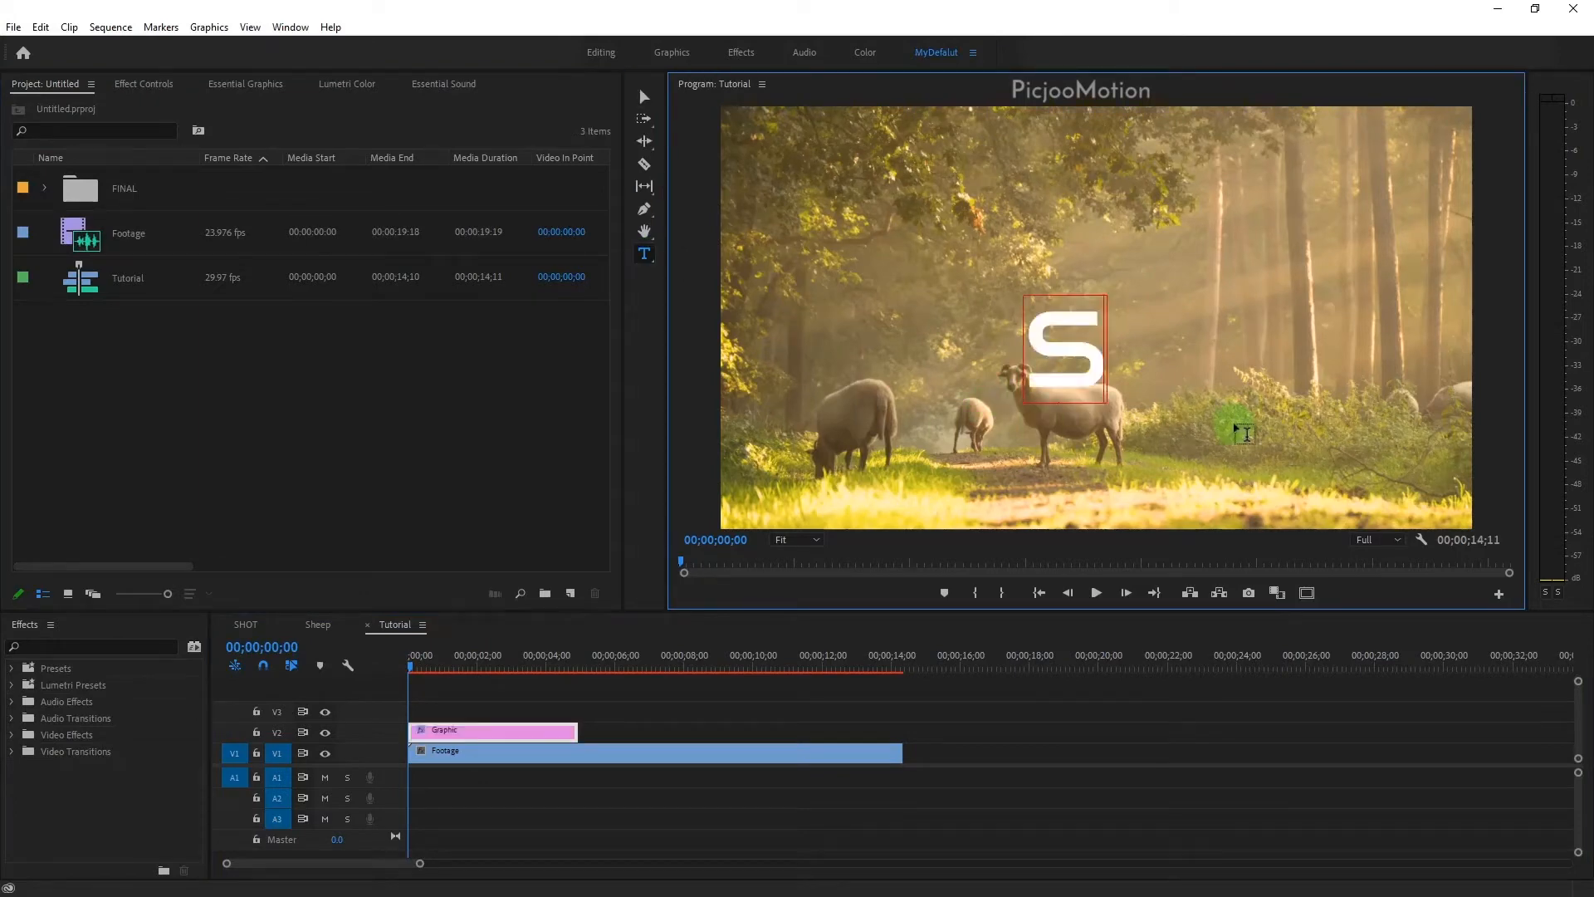
type("heep")
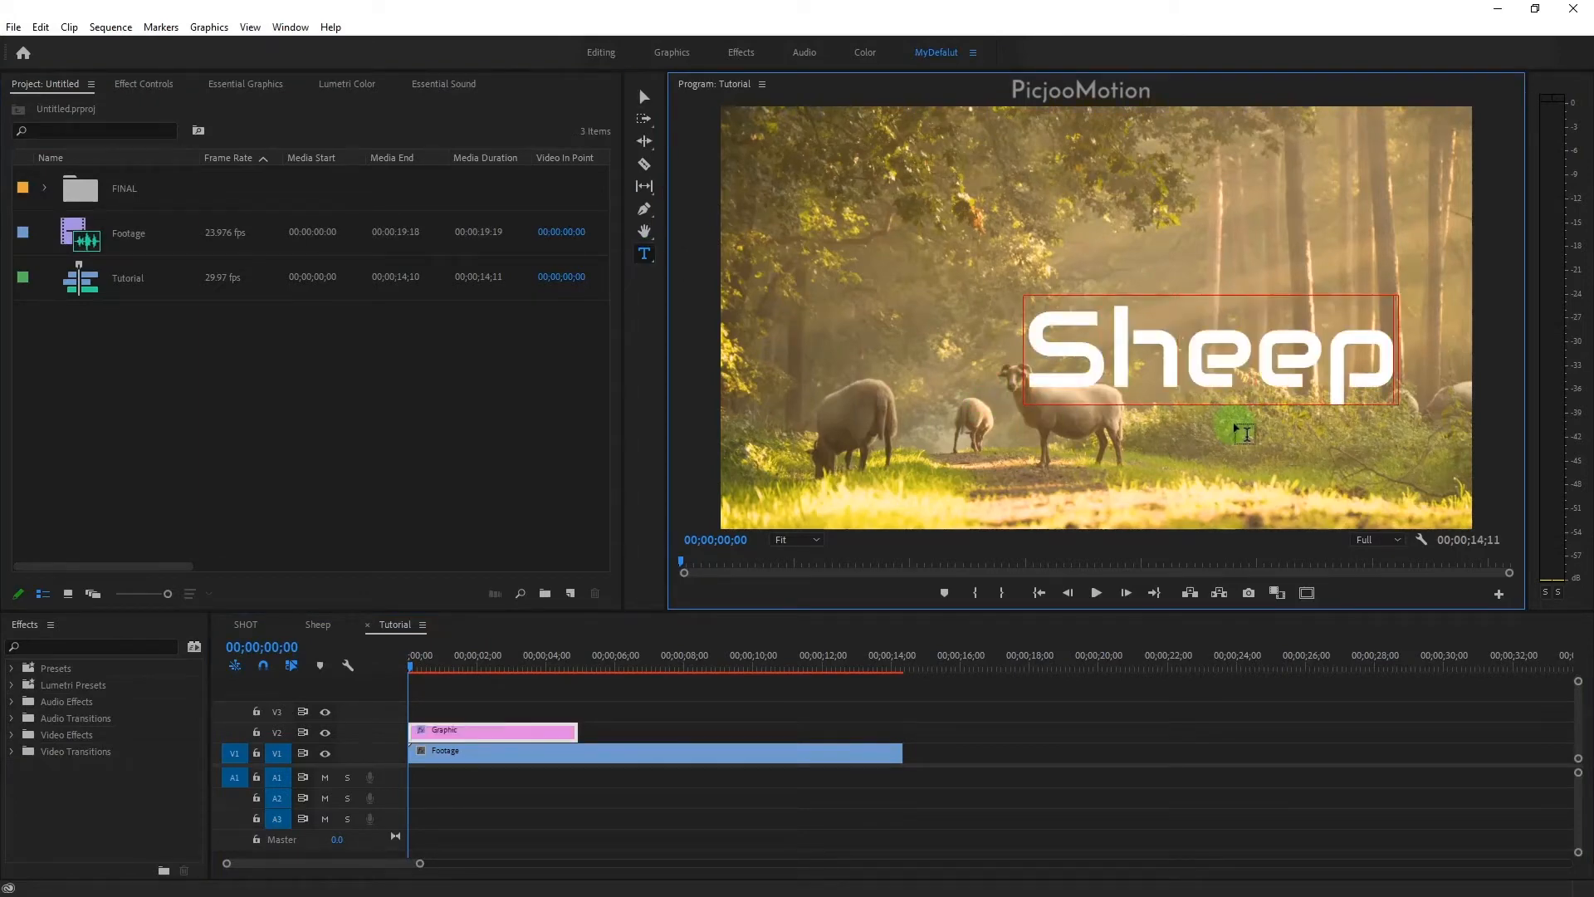
left_click(645, 96)
left_click(1032, 346)
left_click_drag(1299, 366, 1189, 397)
Apply the Basic 3D effect to the Sheep title clip and extend the clip to the end of the footage.
left_click(162, 646)
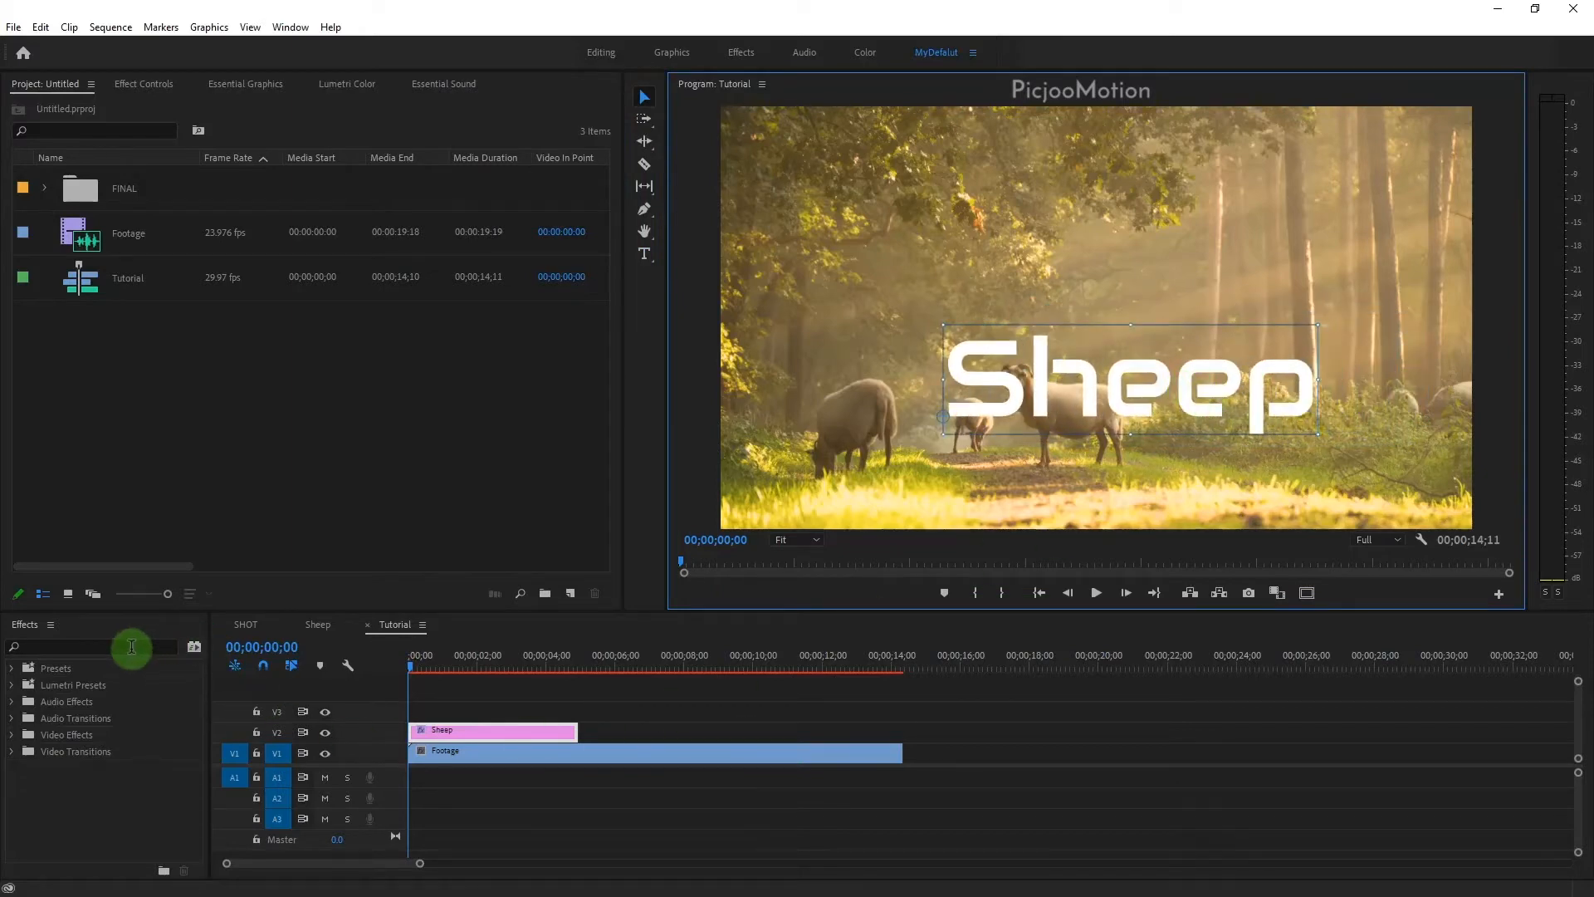
type("basic")
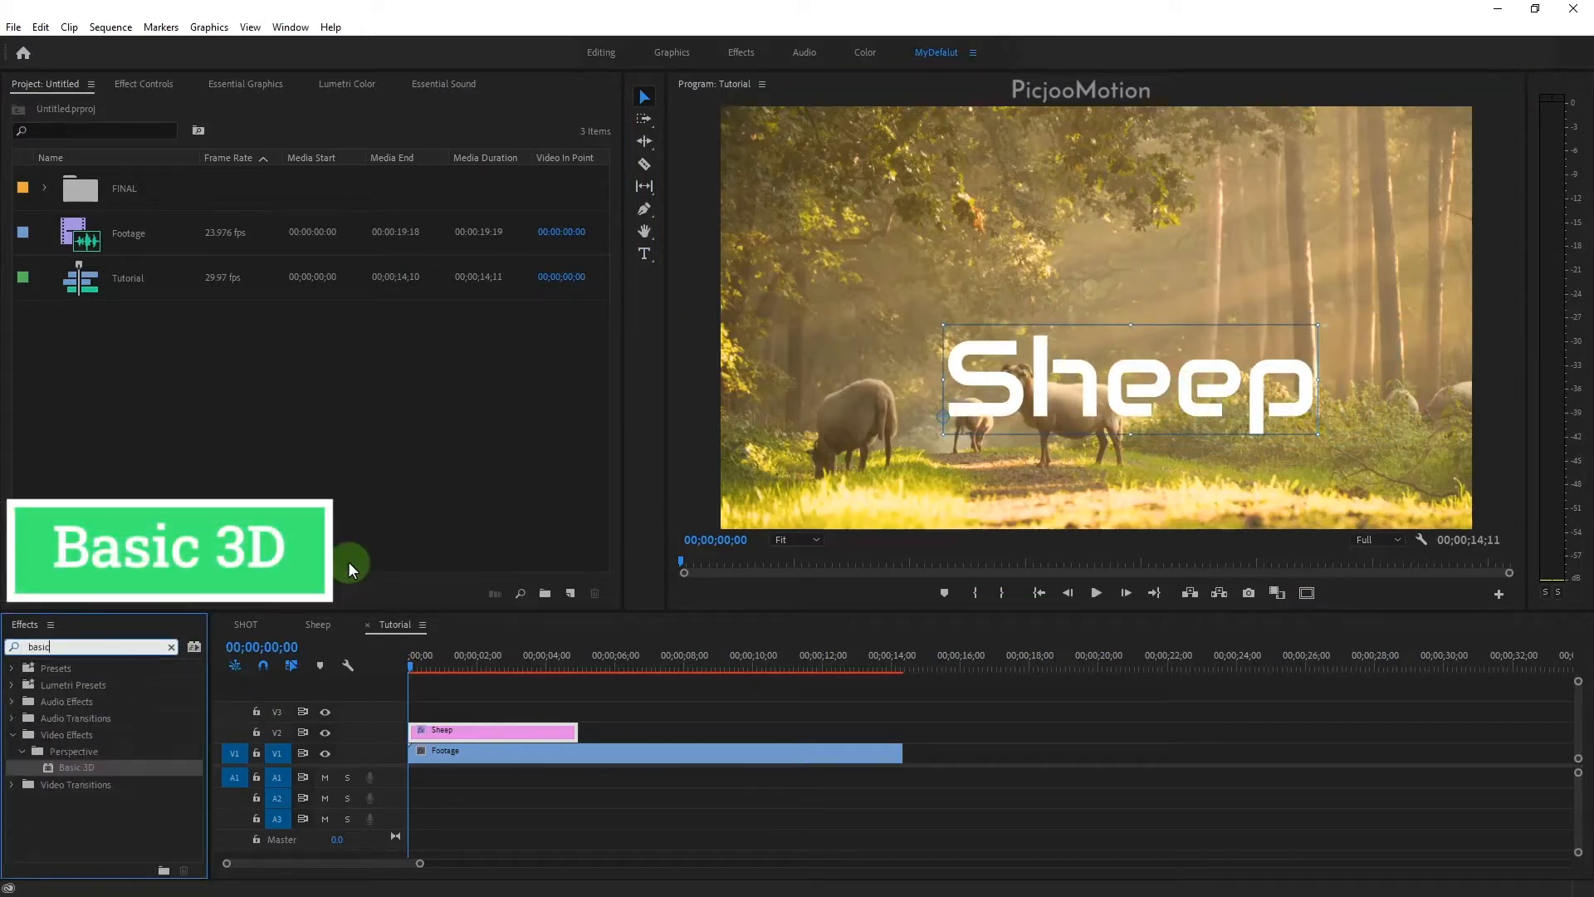
left_click_drag(81, 764, 902, 730)
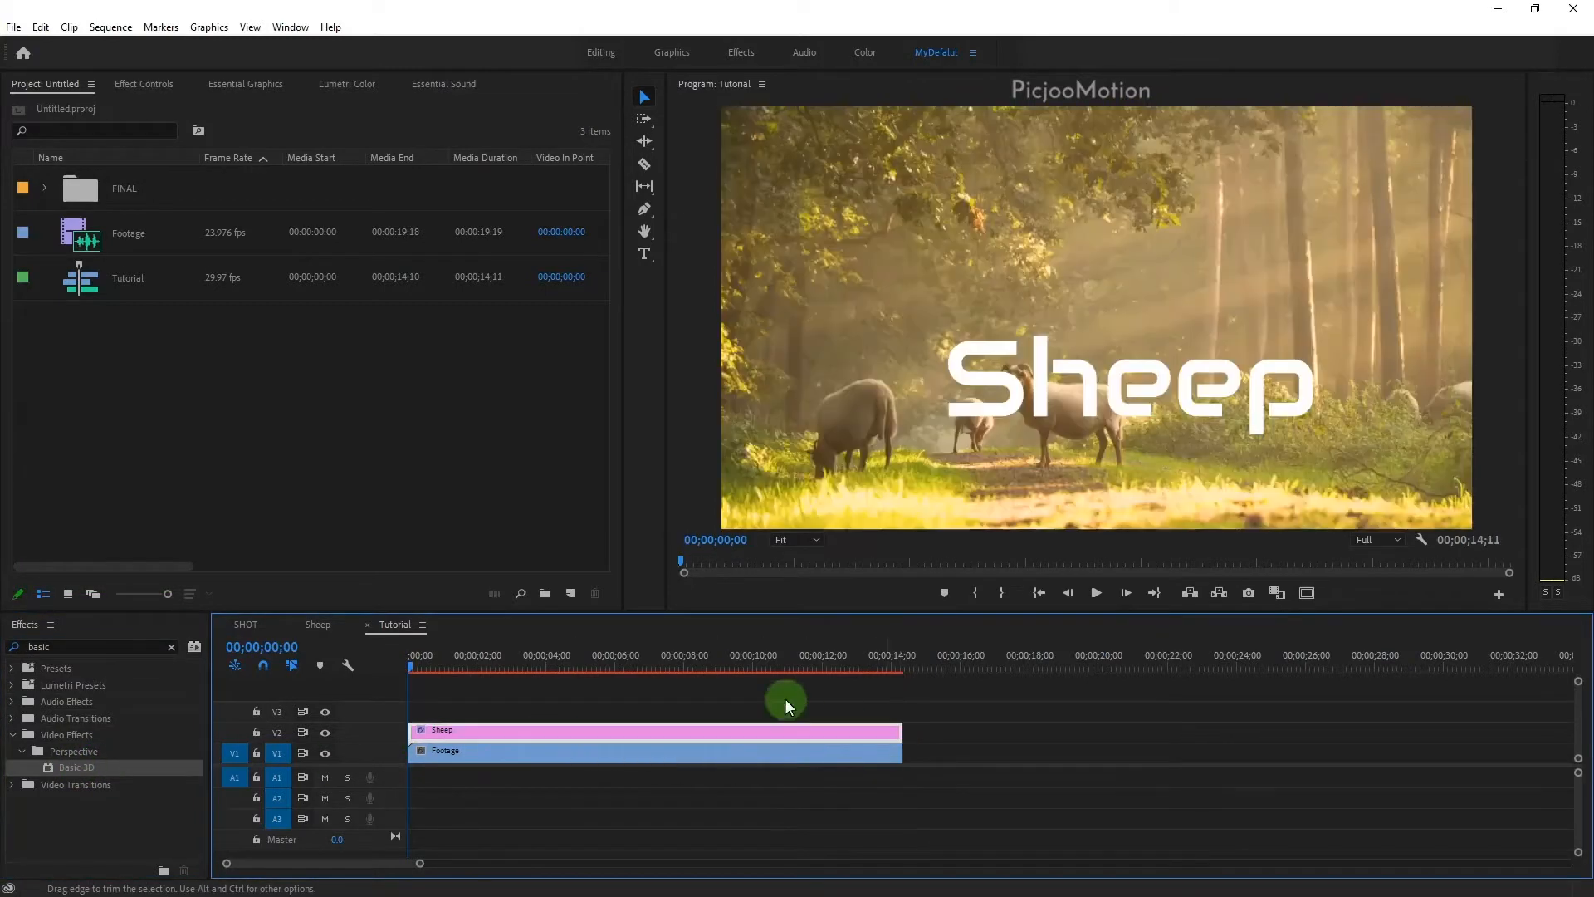
Give the title a Basic 3D Swivel of about 48° and set its Motion position to 993, 665.
left_click(144, 84)
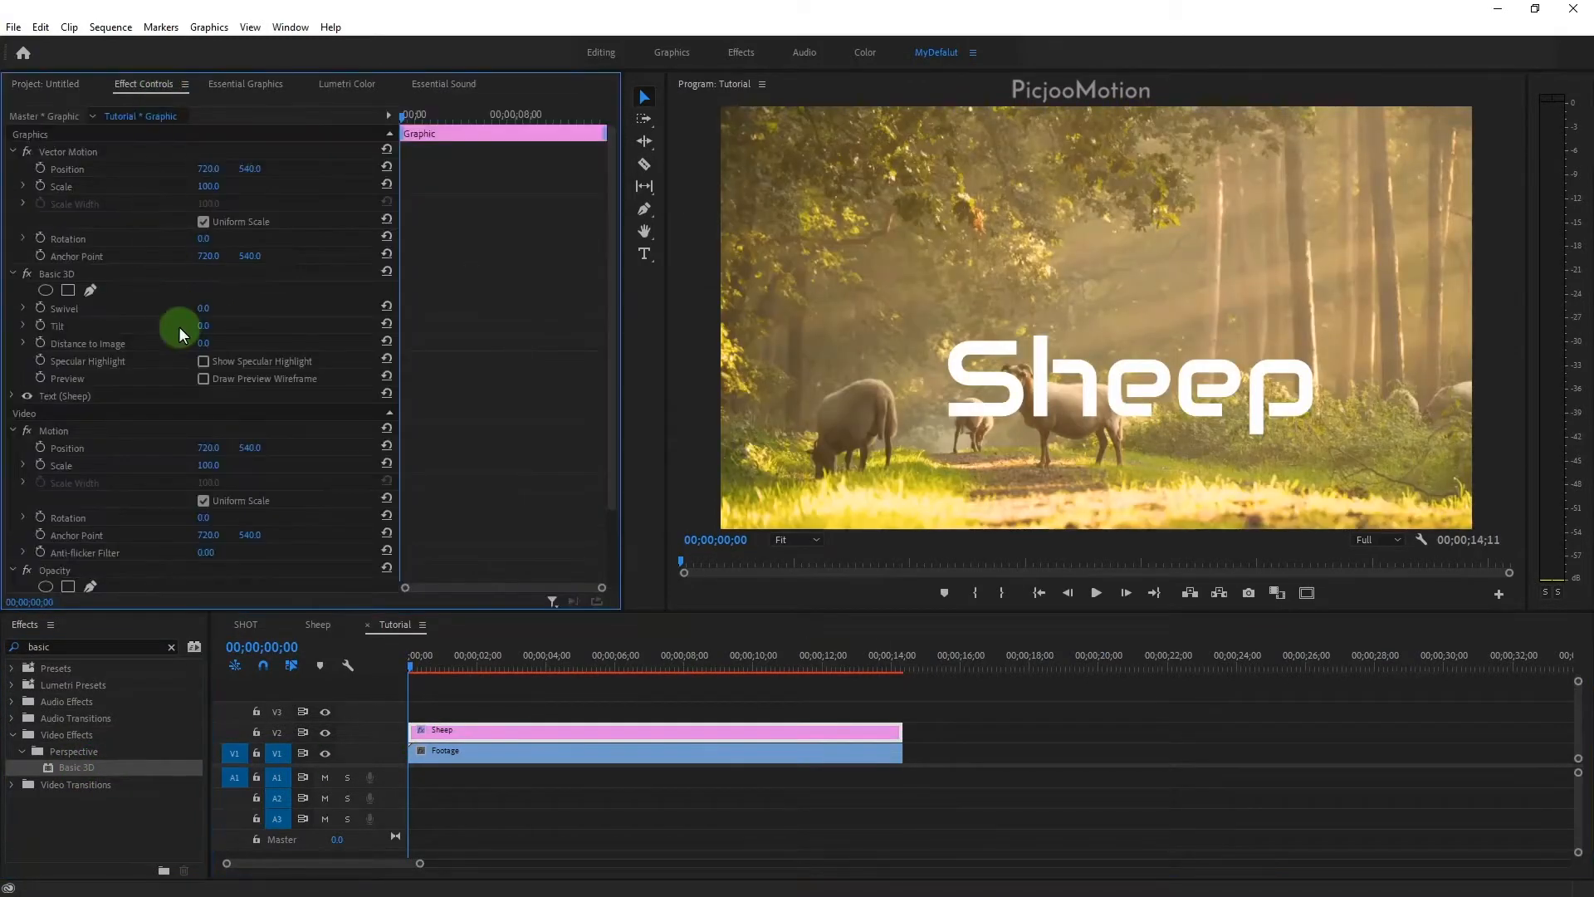
left_click_drag(207, 309, 268, 308)
left_click_drag(210, 454, 438, 437)
mouse_move(249, 448)
left_mouse_down()
mouse_move(358, 446)
mouse_move(247, 467)
left_mouse_up()
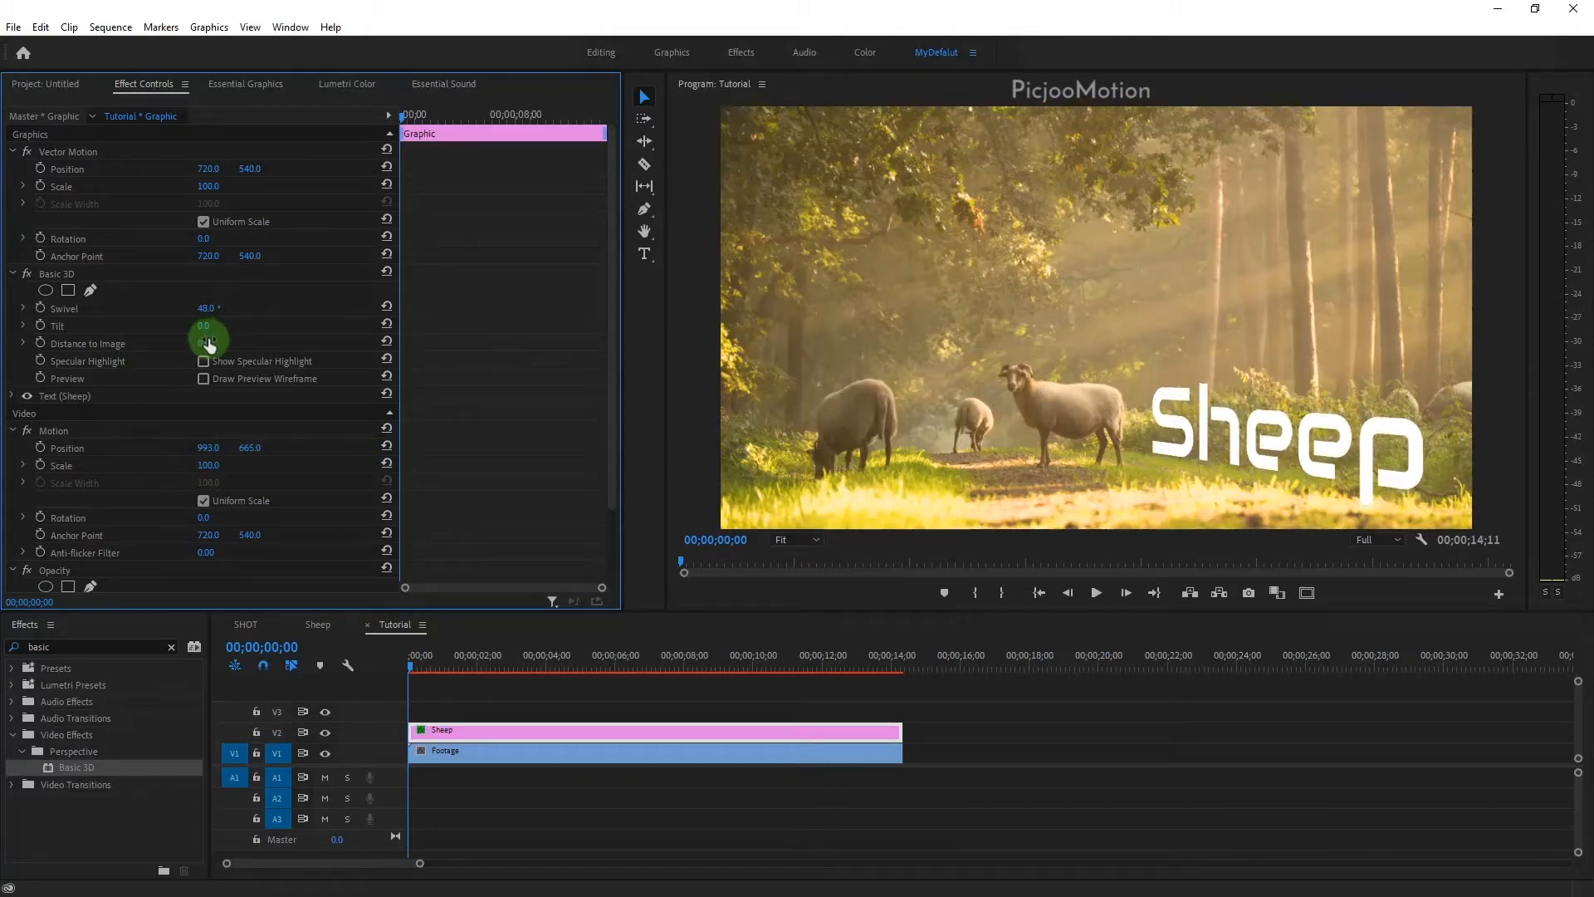
Refine the title's placement with Distance to Image 18, vertical position 714 and Swivel 50°.
left_click_drag(223, 339, 228, 342)
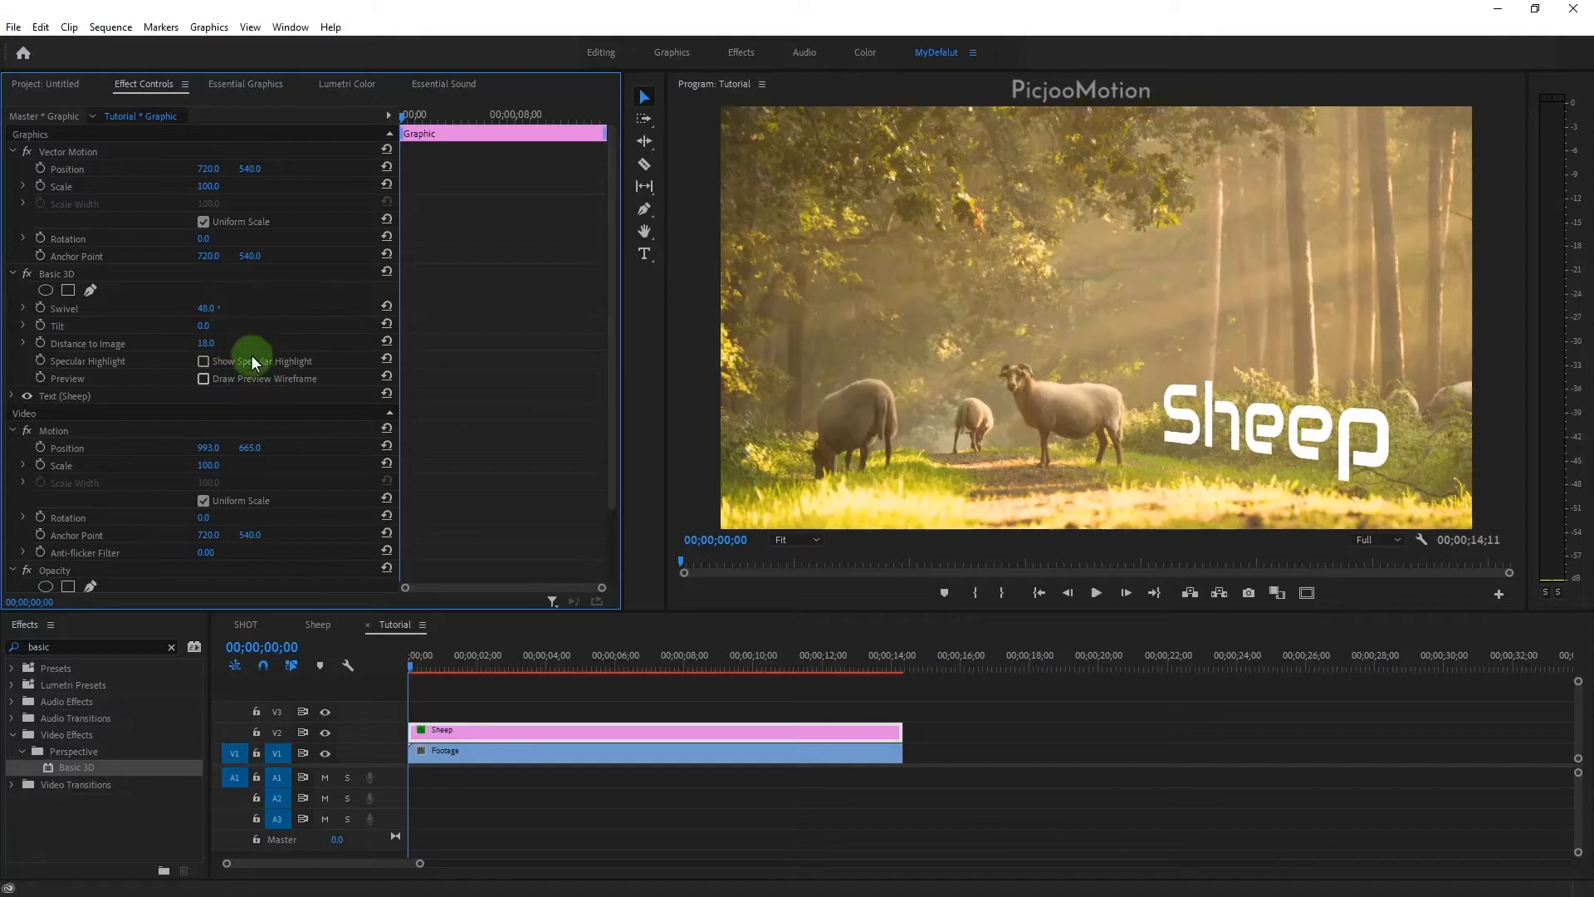
left_click_drag(255, 451, 304, 443)
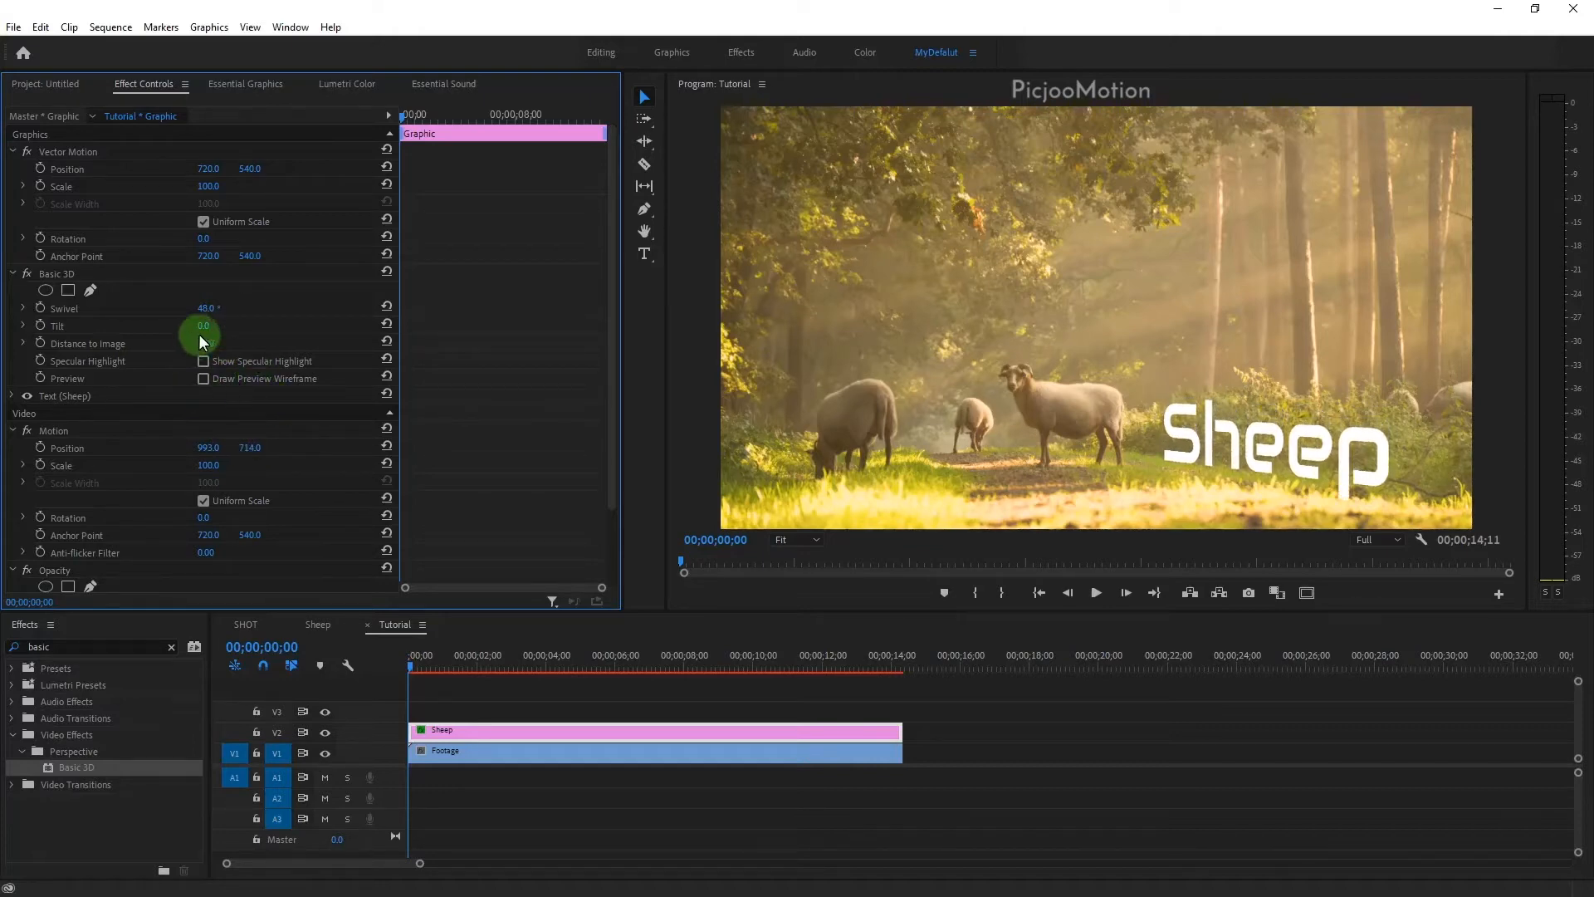
left_click_drag(208, 315, 192, 312)
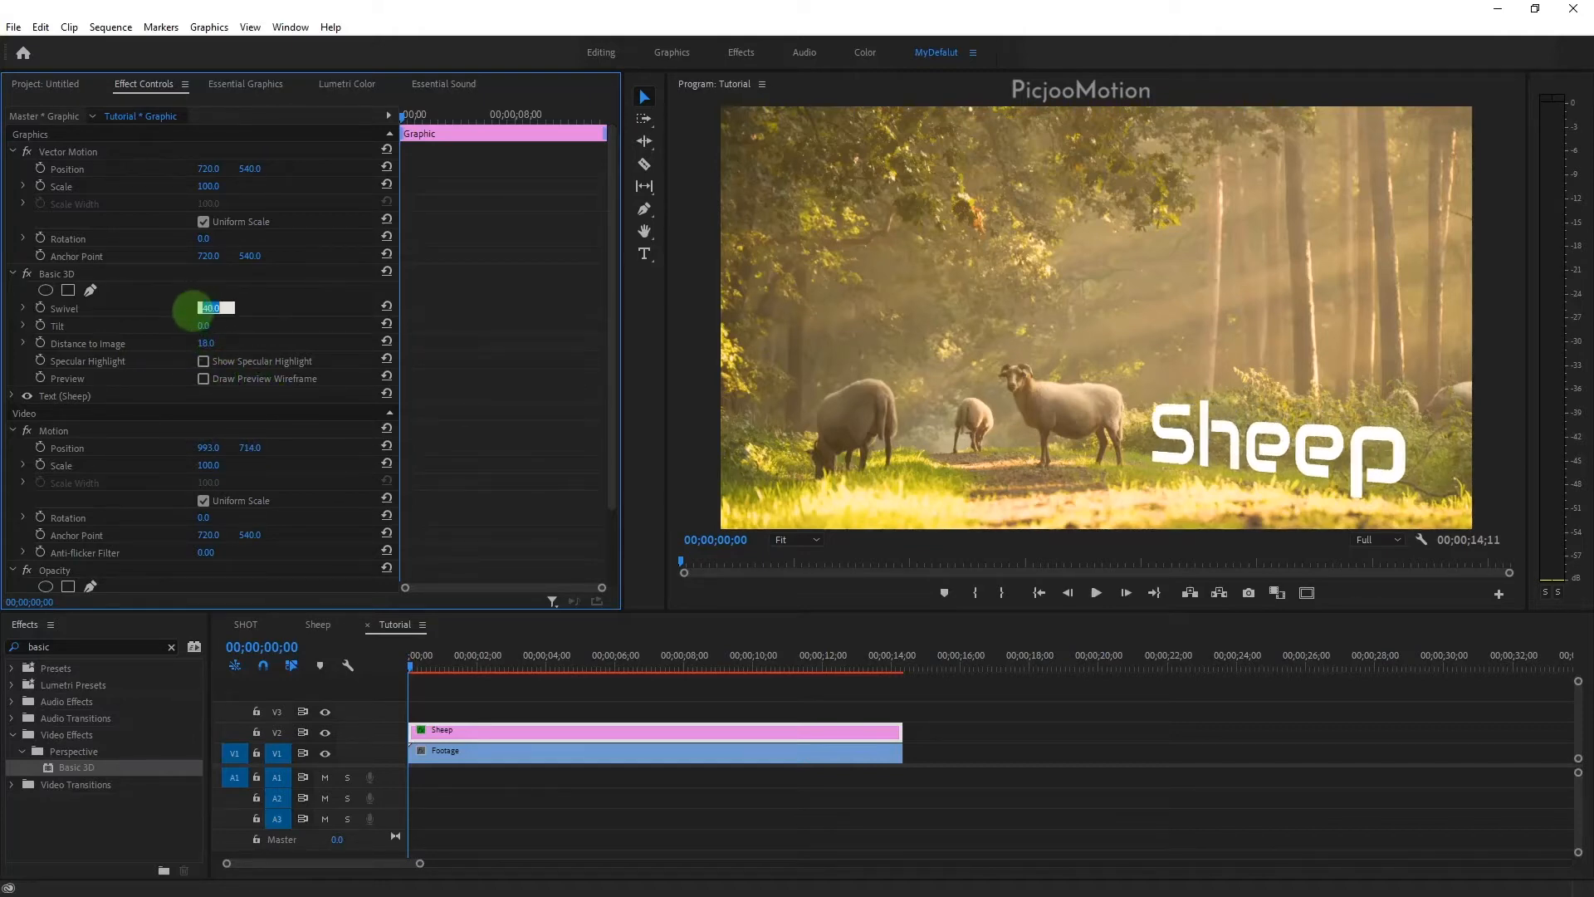
type("0")
key("Return")
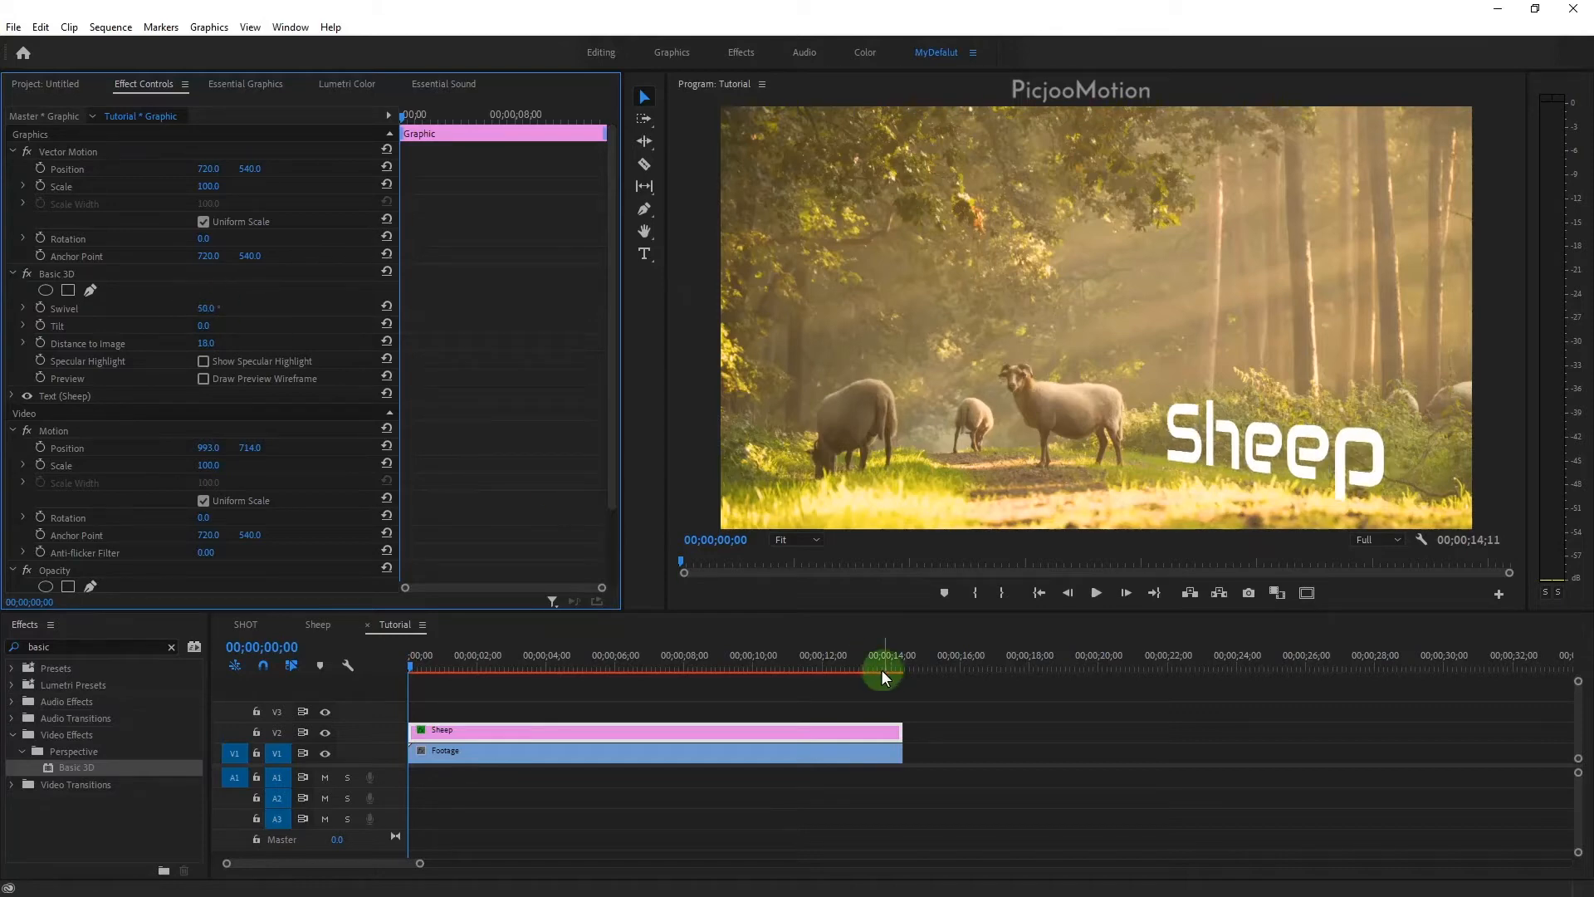
Move the playhead to 00;00;01;08 and duplicate the Sheep title clip onto track V3.
mouse_move(483, 655)
left_mouse_down()
mouse_move(749, 661)
mouse_move(454, 667)
left_mouse_up()
left_click_drag(480, 735, 485, 716)
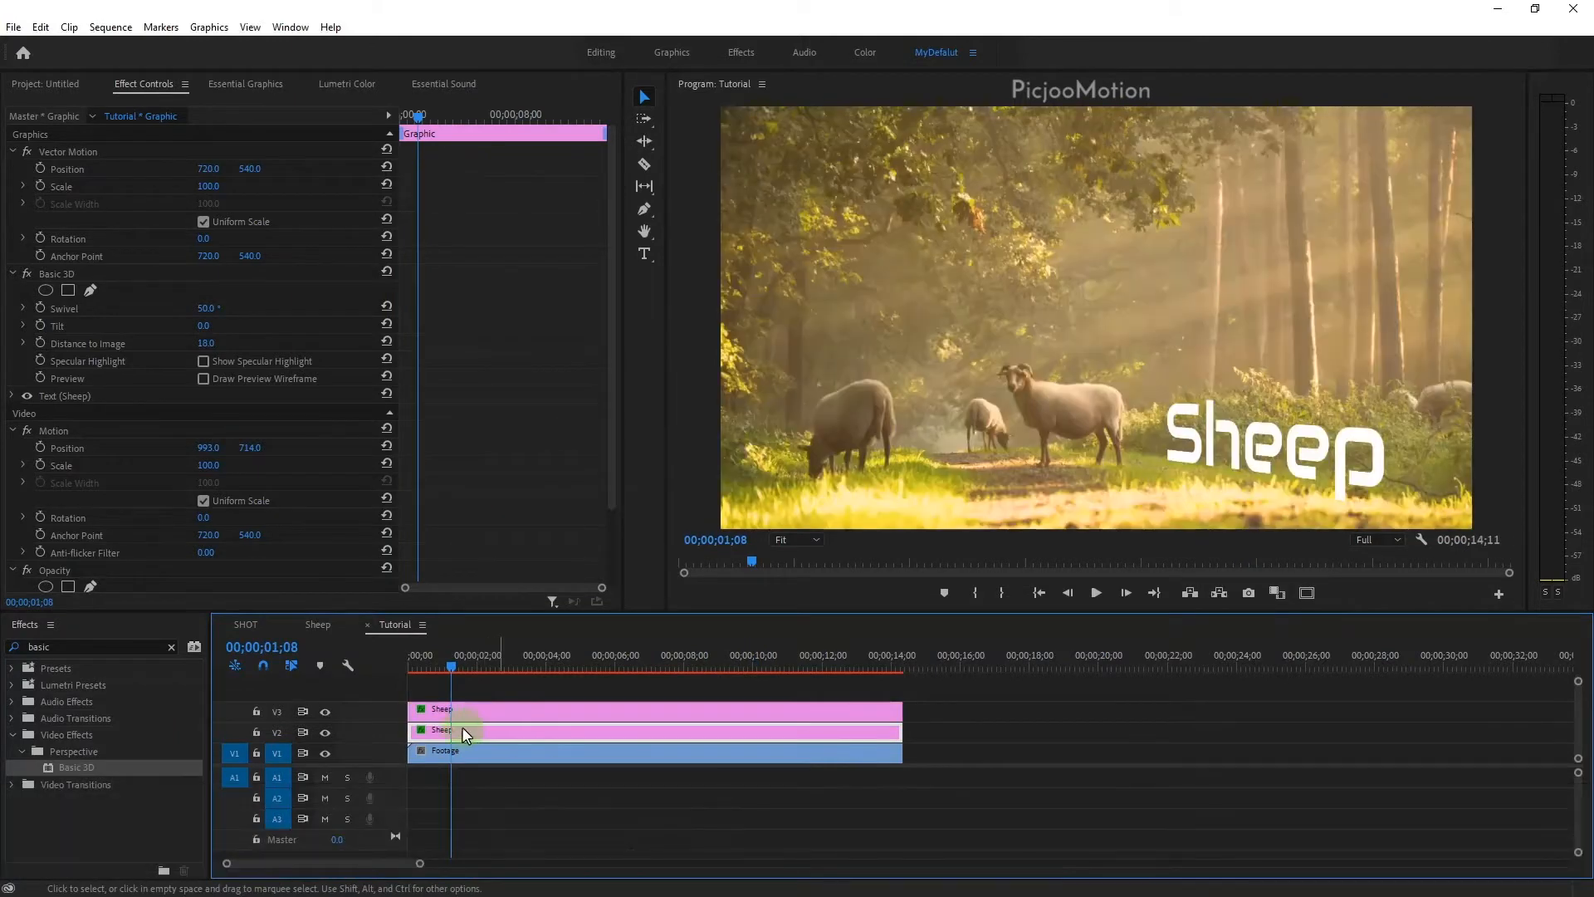
Apply the Perspective Drop Shadow effect to the V2 Sheep clip and enable Shadow Only.
left_click(172, 647)
type("drop")
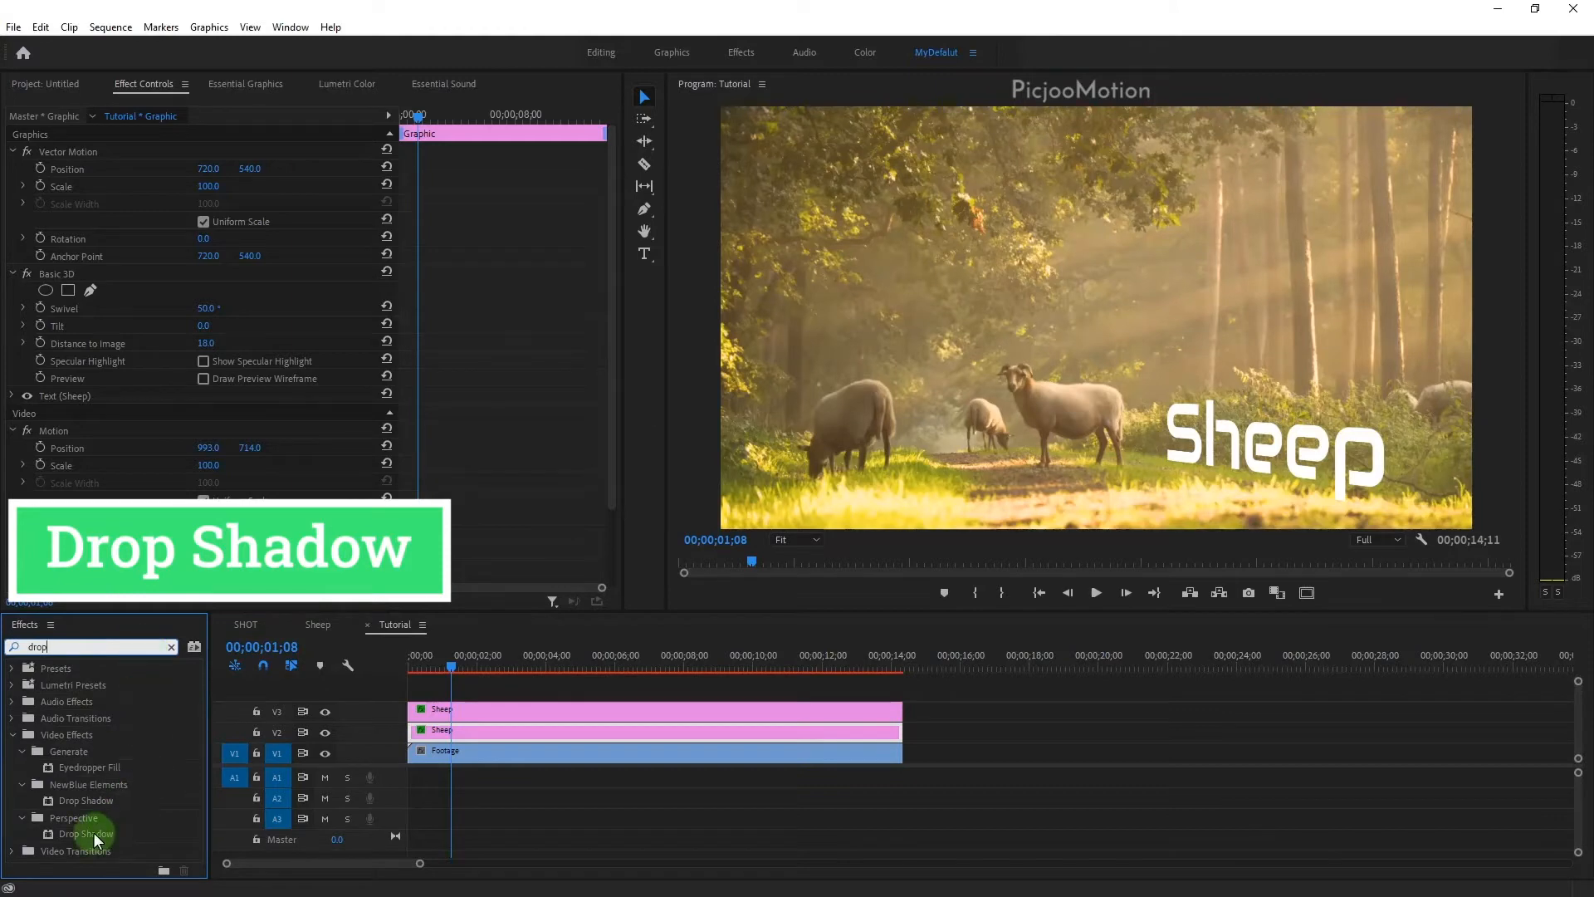
left_click_drag(93, 832, 487, 726)
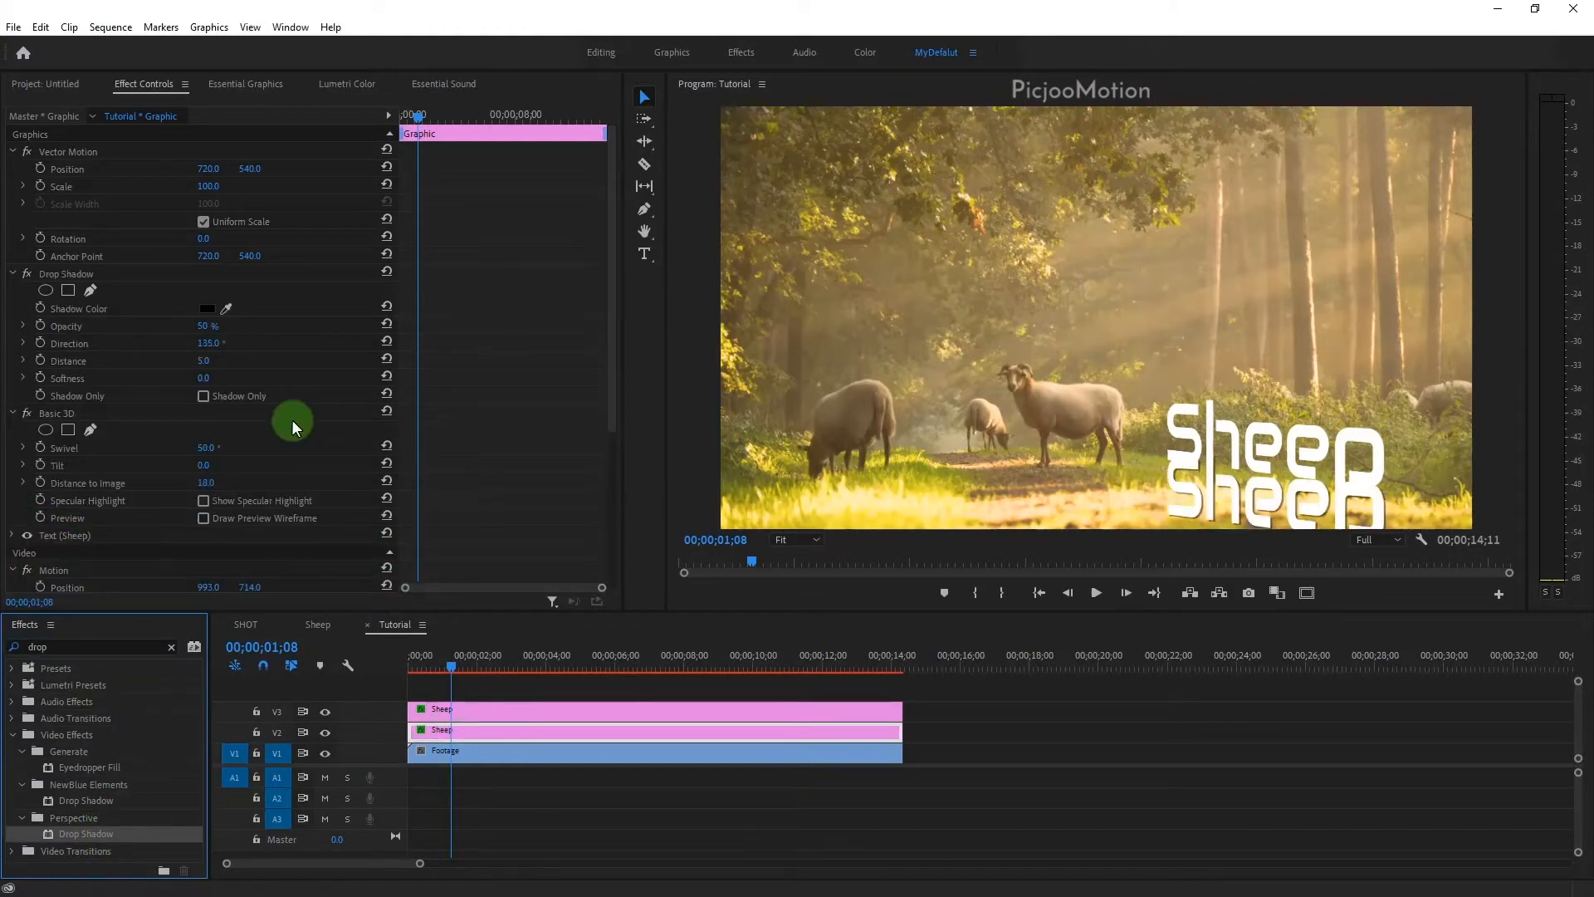
left_click(205, 396)
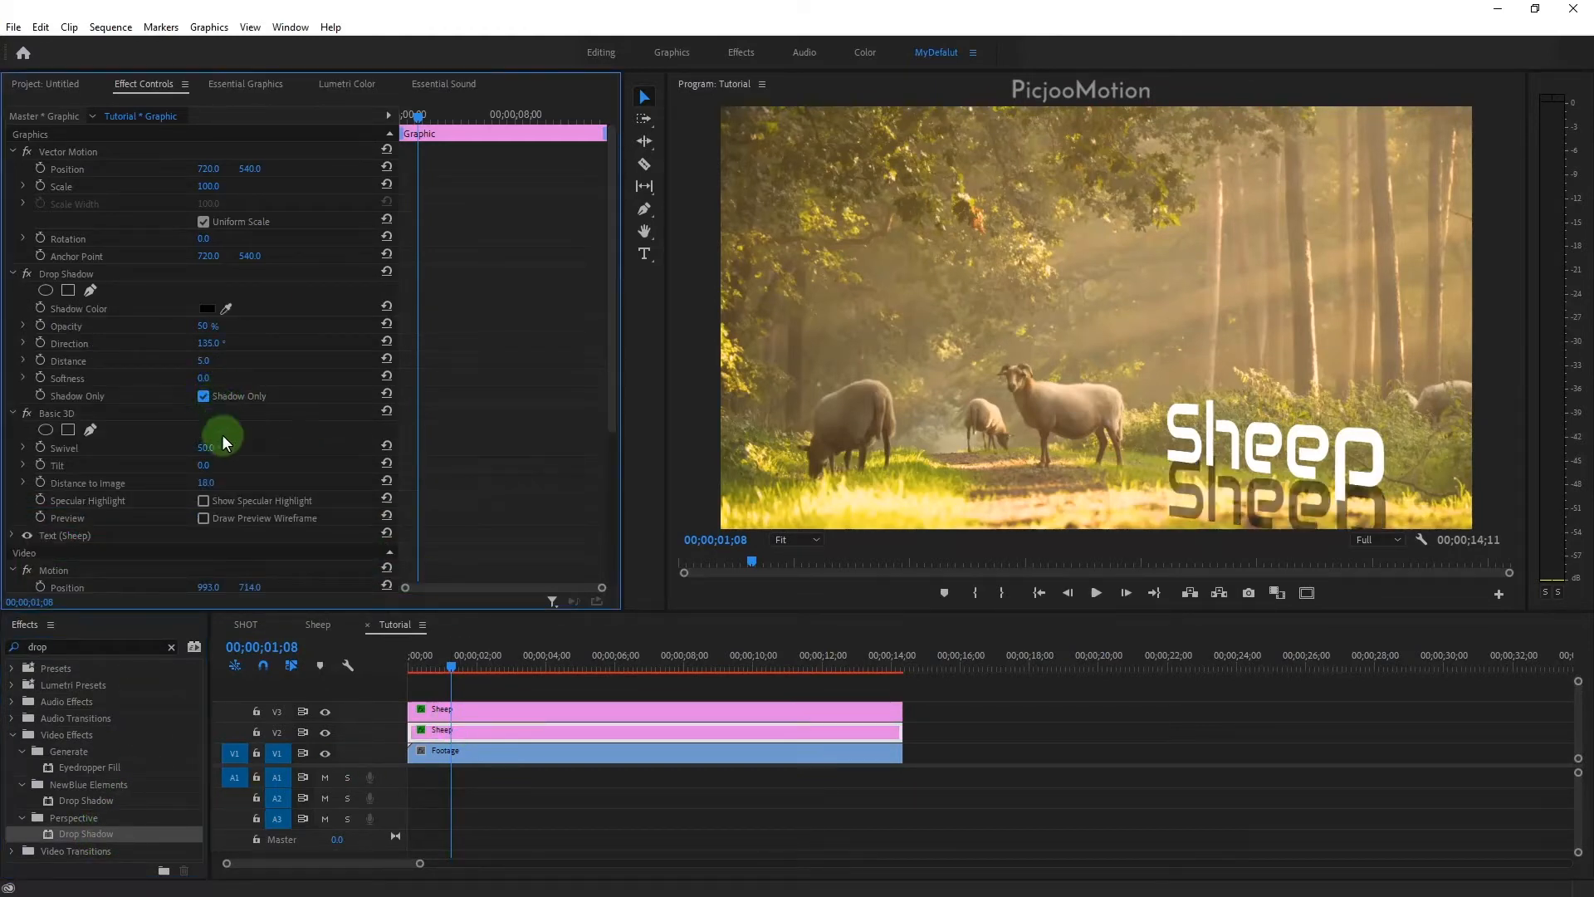
Lay the shadow copy flat beneath the title with Tilt -79° and Motion position 1022, 959.
left_click_drag(205, 474, 140, 466)
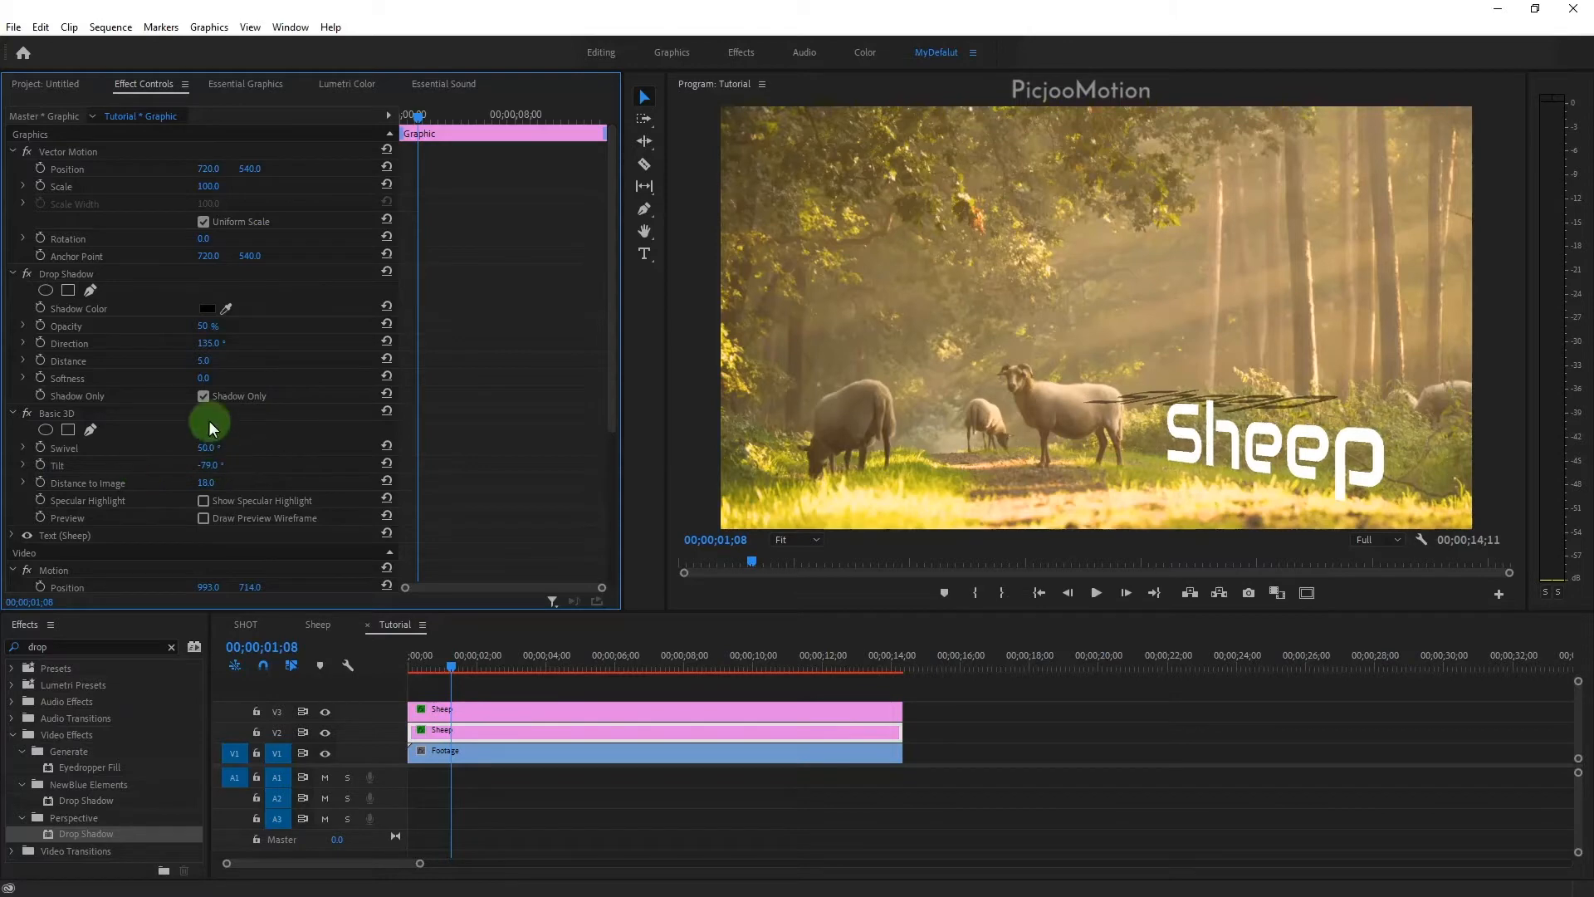
scroll(241, 486, "down", 2)
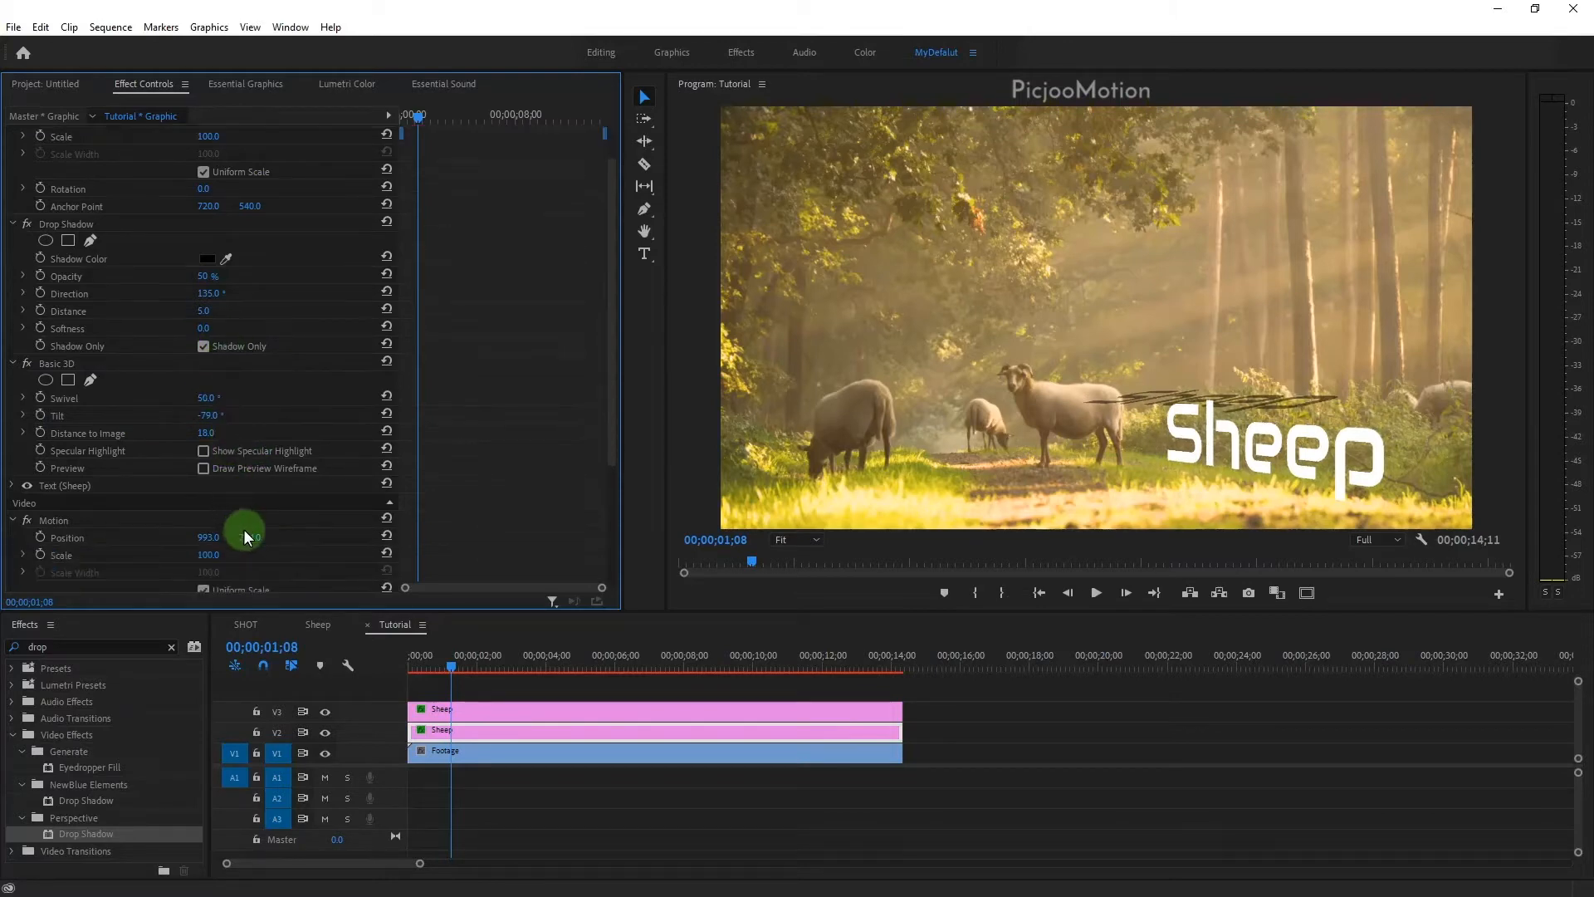
left_click_drag(247, 536, 455, 534)
left_click_drag(207, 537, 221, 534)
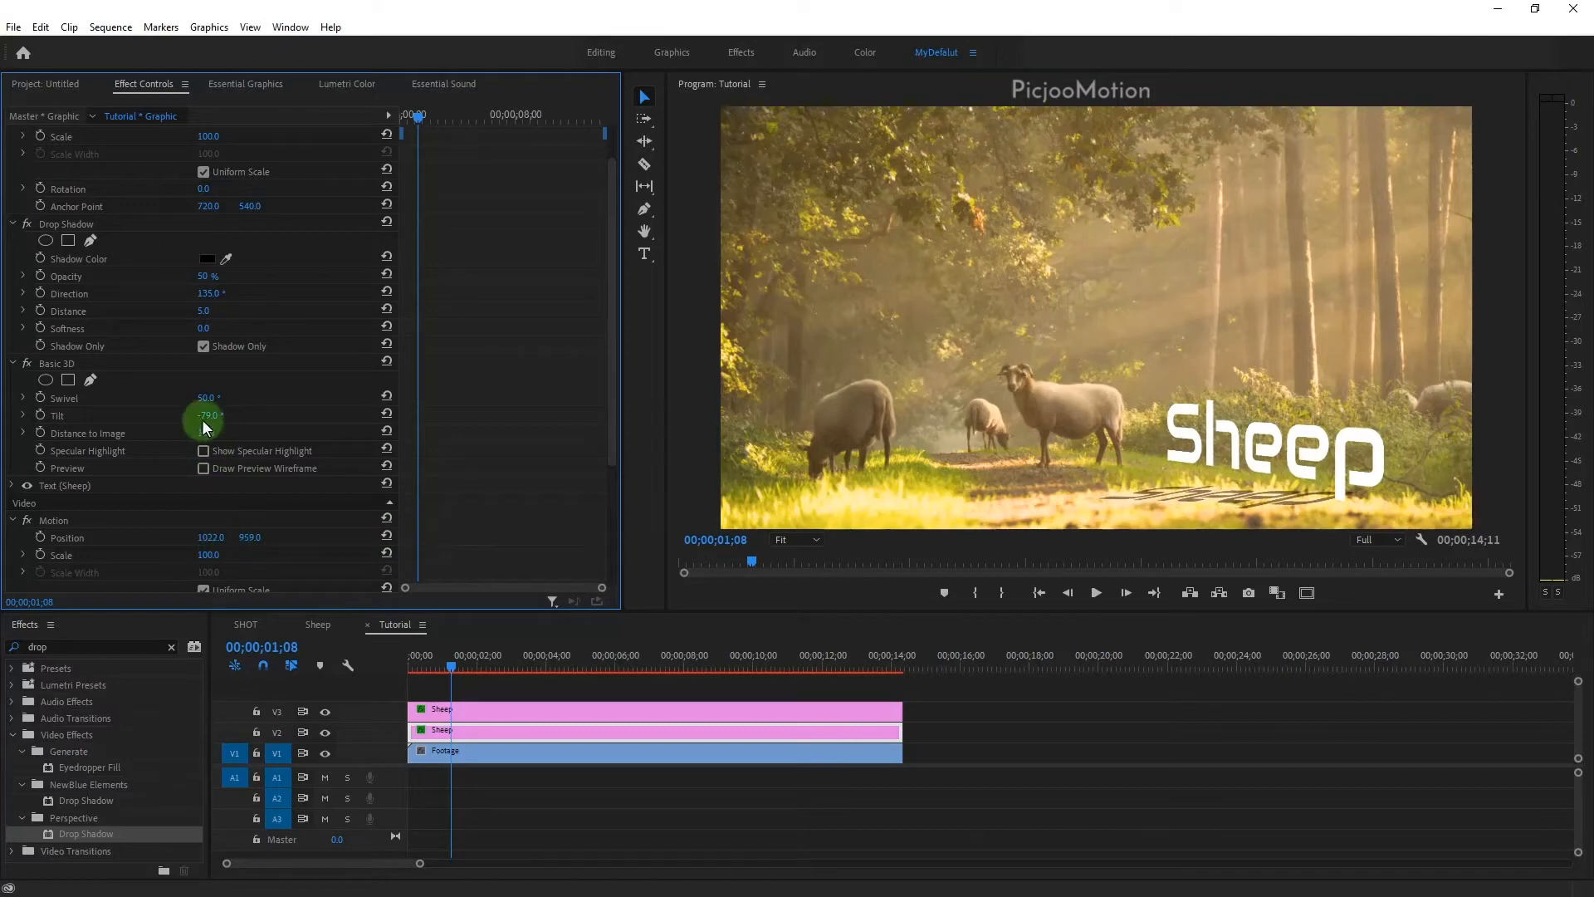
Refine the shadow's perspective by adjusting its tilt and setting Swivel to 48° and Distance to Image to 6.
mouse_move(218, 415)
left_mouse_down()
mouse_move(235, 415)
mouse_move(200, 430)
left_mouse_up()
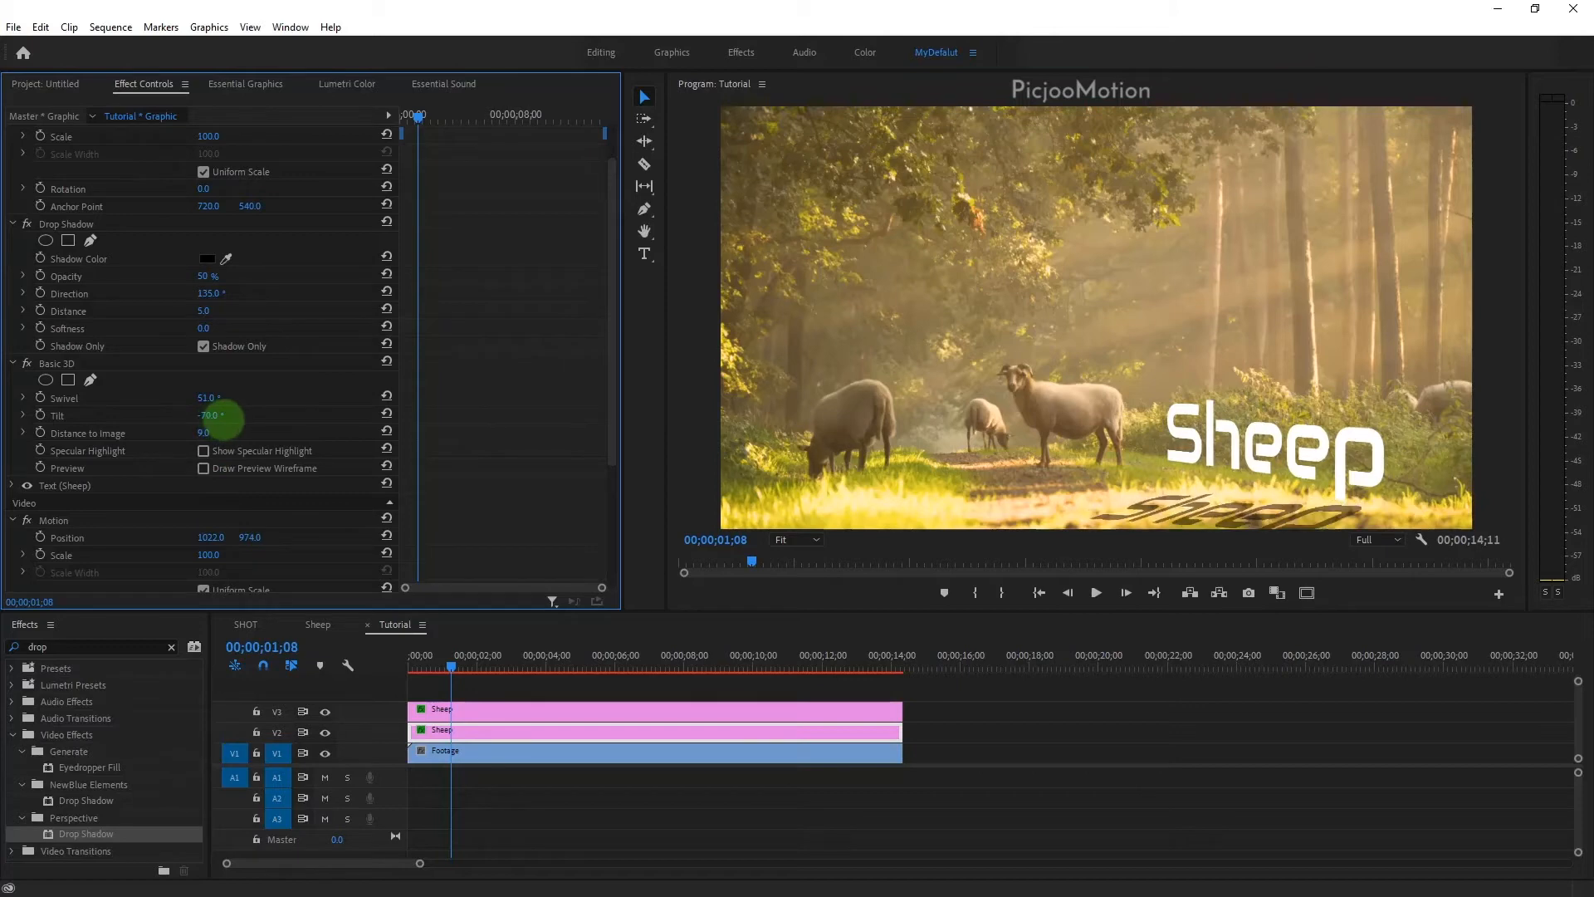
left_click_drag(208, 399, 214, 399)
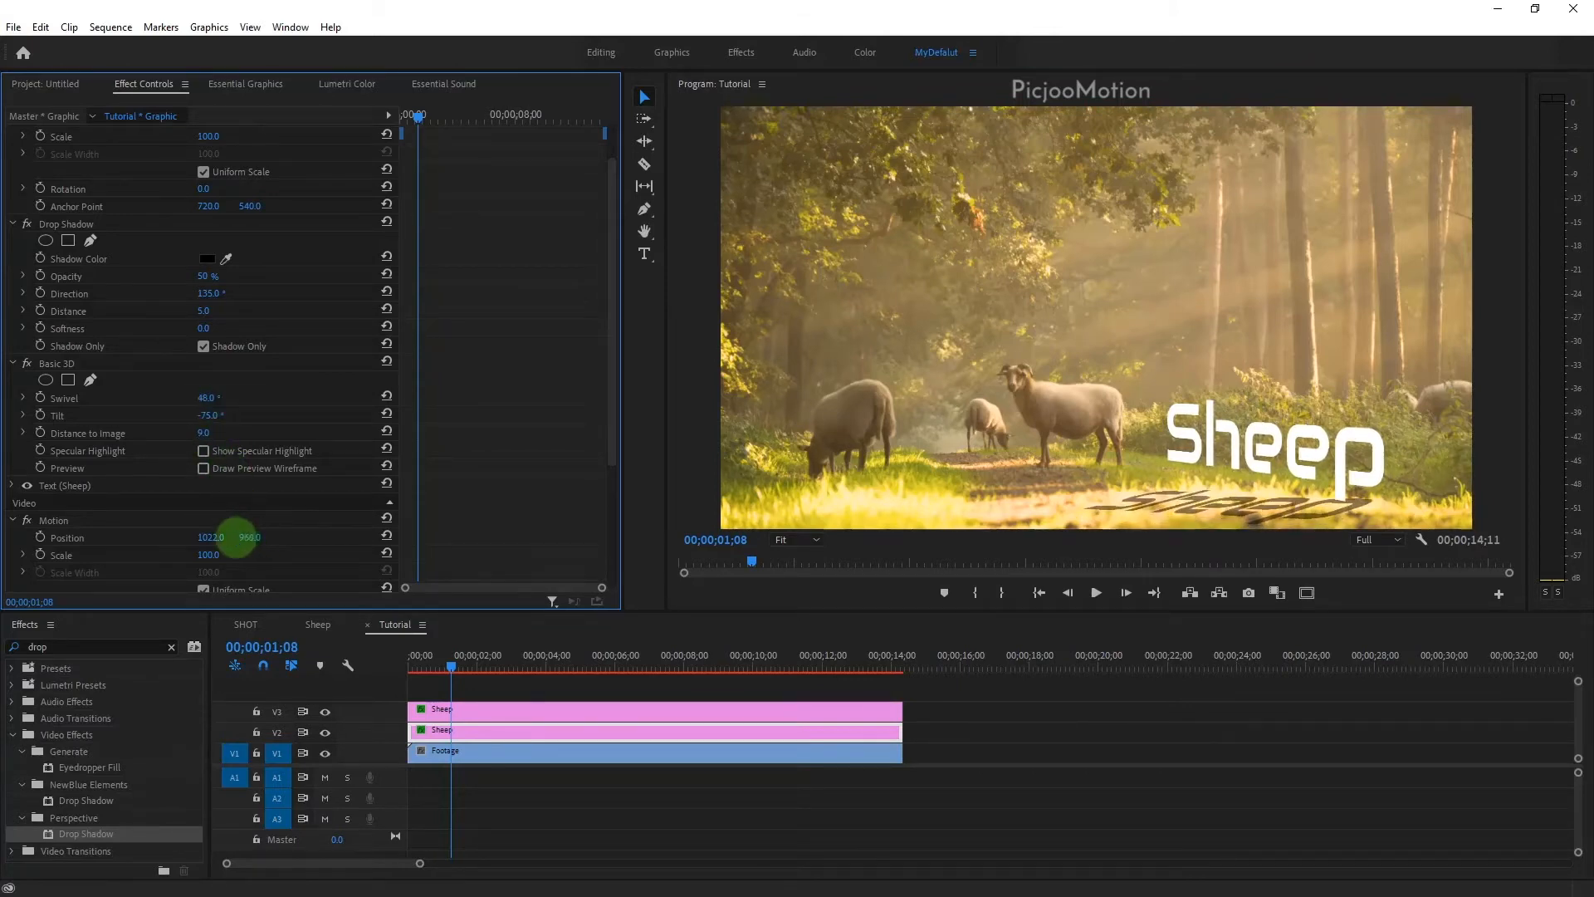
scroll(208, 407, "up", 1)
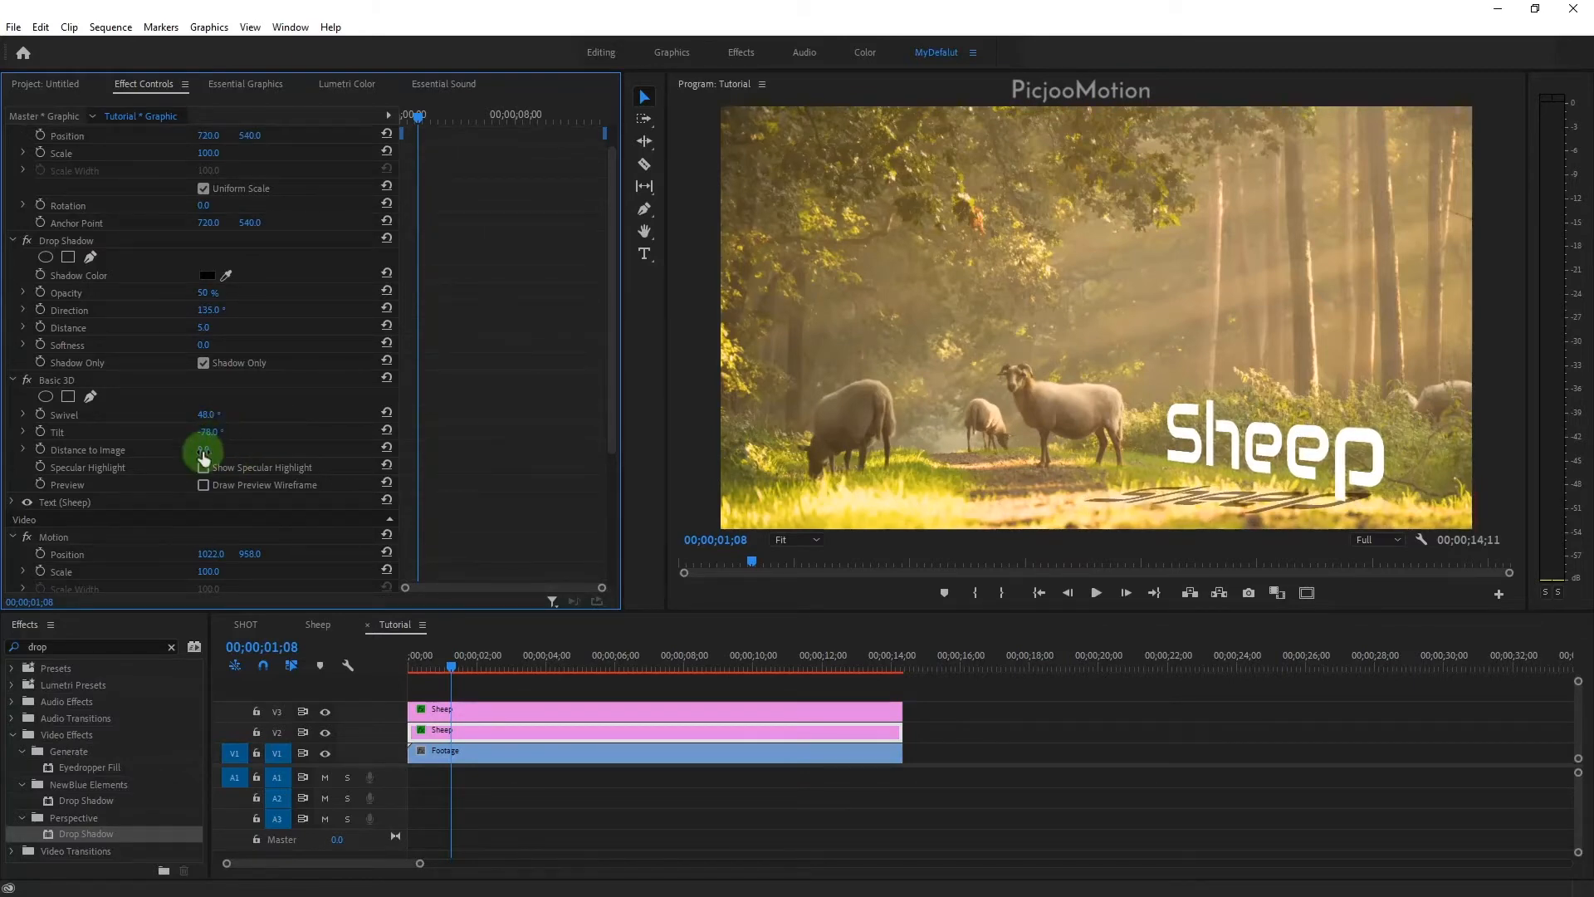
left_click_drag(204, 449, 203, 450)
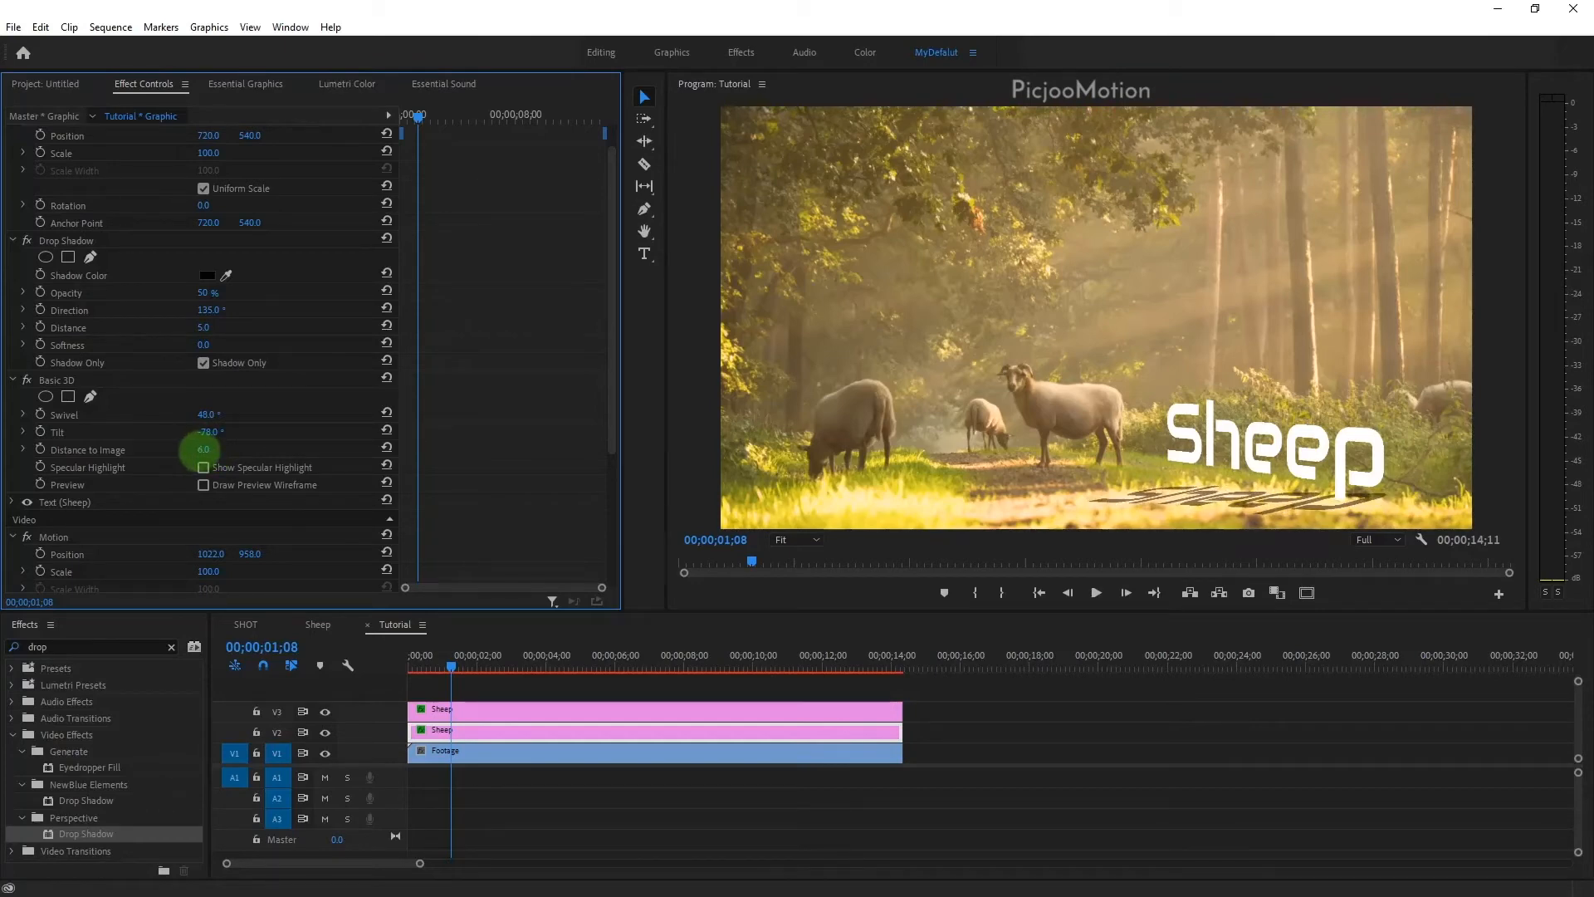
Align the shadow under the title's letters with Tilt -79° and a Motion position of about 1015, 973.
scroll(297, 427, "down", 1)
left_click_drag(217, 537, 278, 529)
left_click(214, 416)
mouse_move(214, 415)
left_mouse_down()
mouse_move(249, 412)
mouse_move(221, 398)
left_mouse_up()
left_click(227, 529)
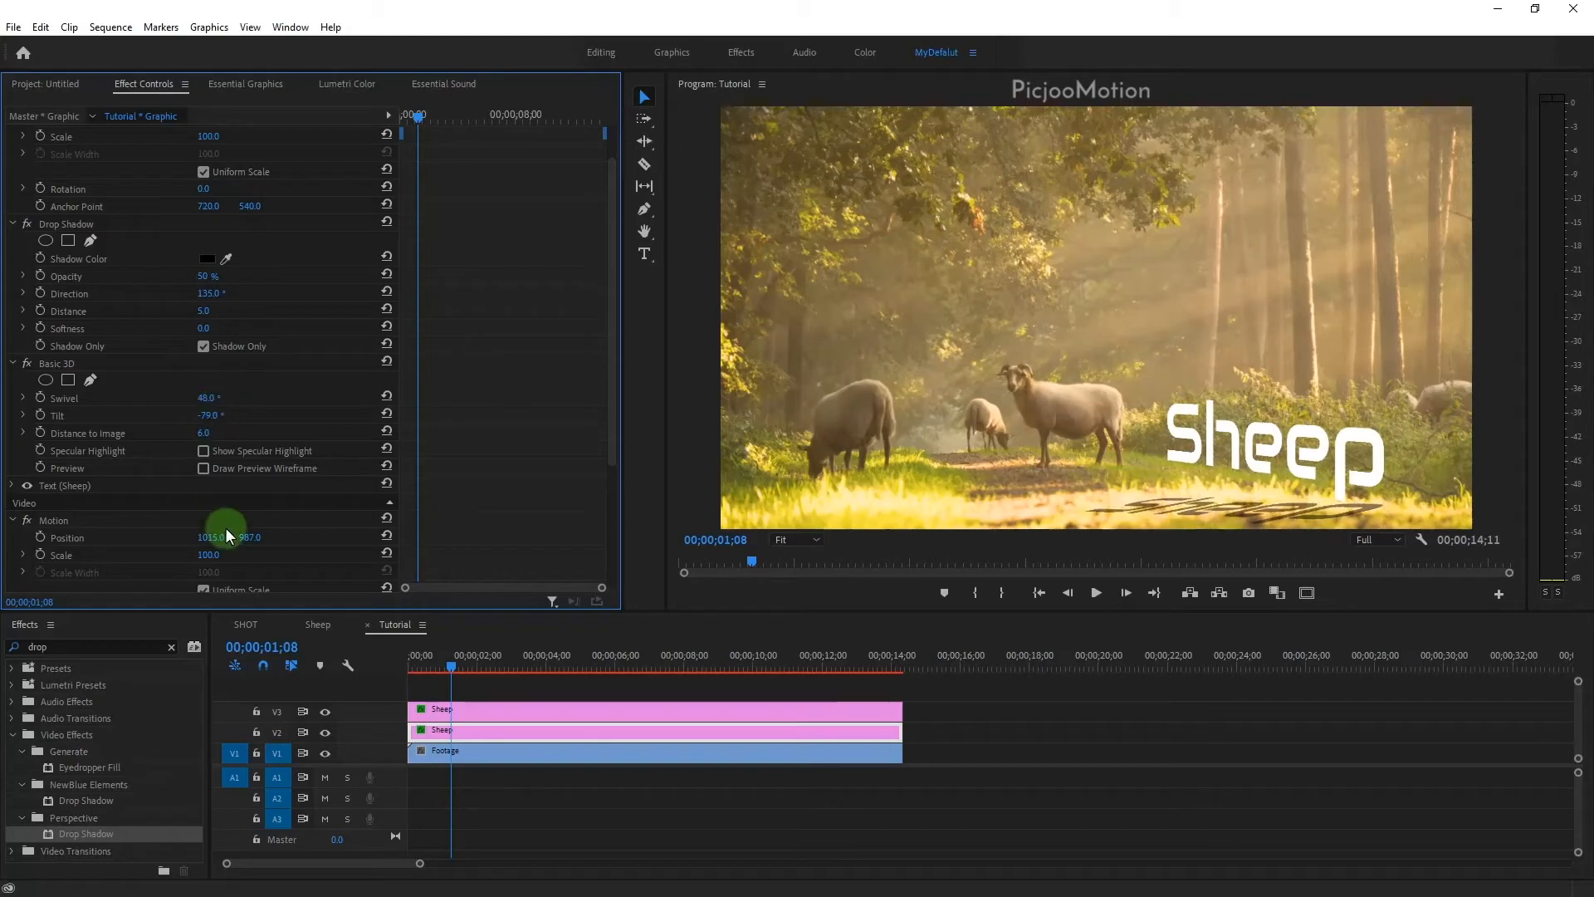
left_click_drag(243, 532, 210, 538)
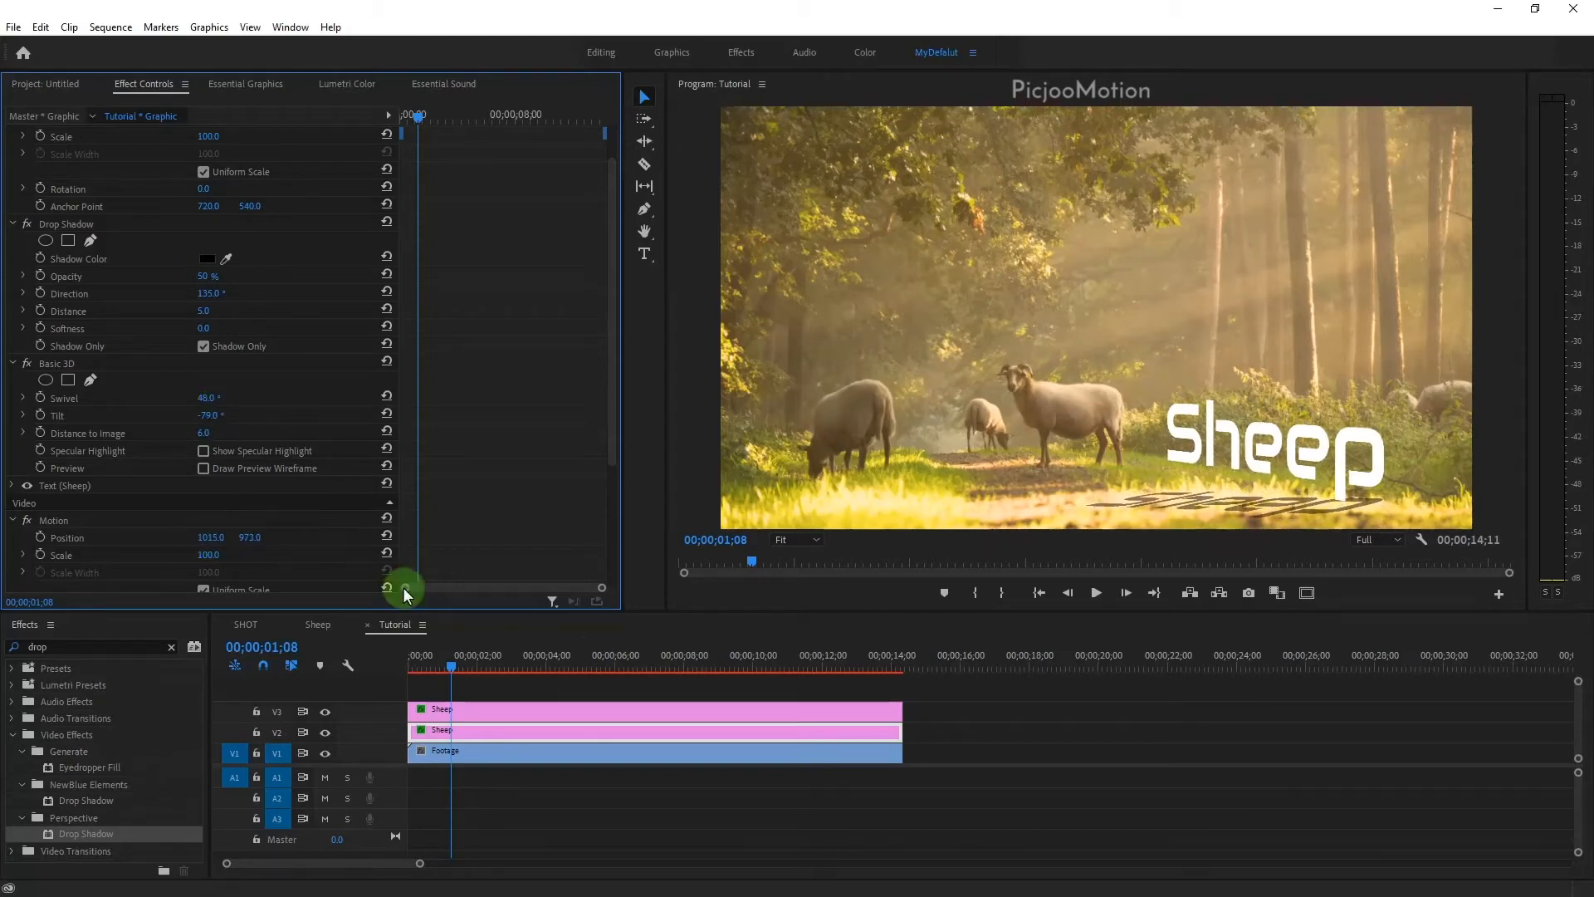
Apply Gaussian Blur to the V2 shadow clip with Blurriness 5.
left_click(169, 646)
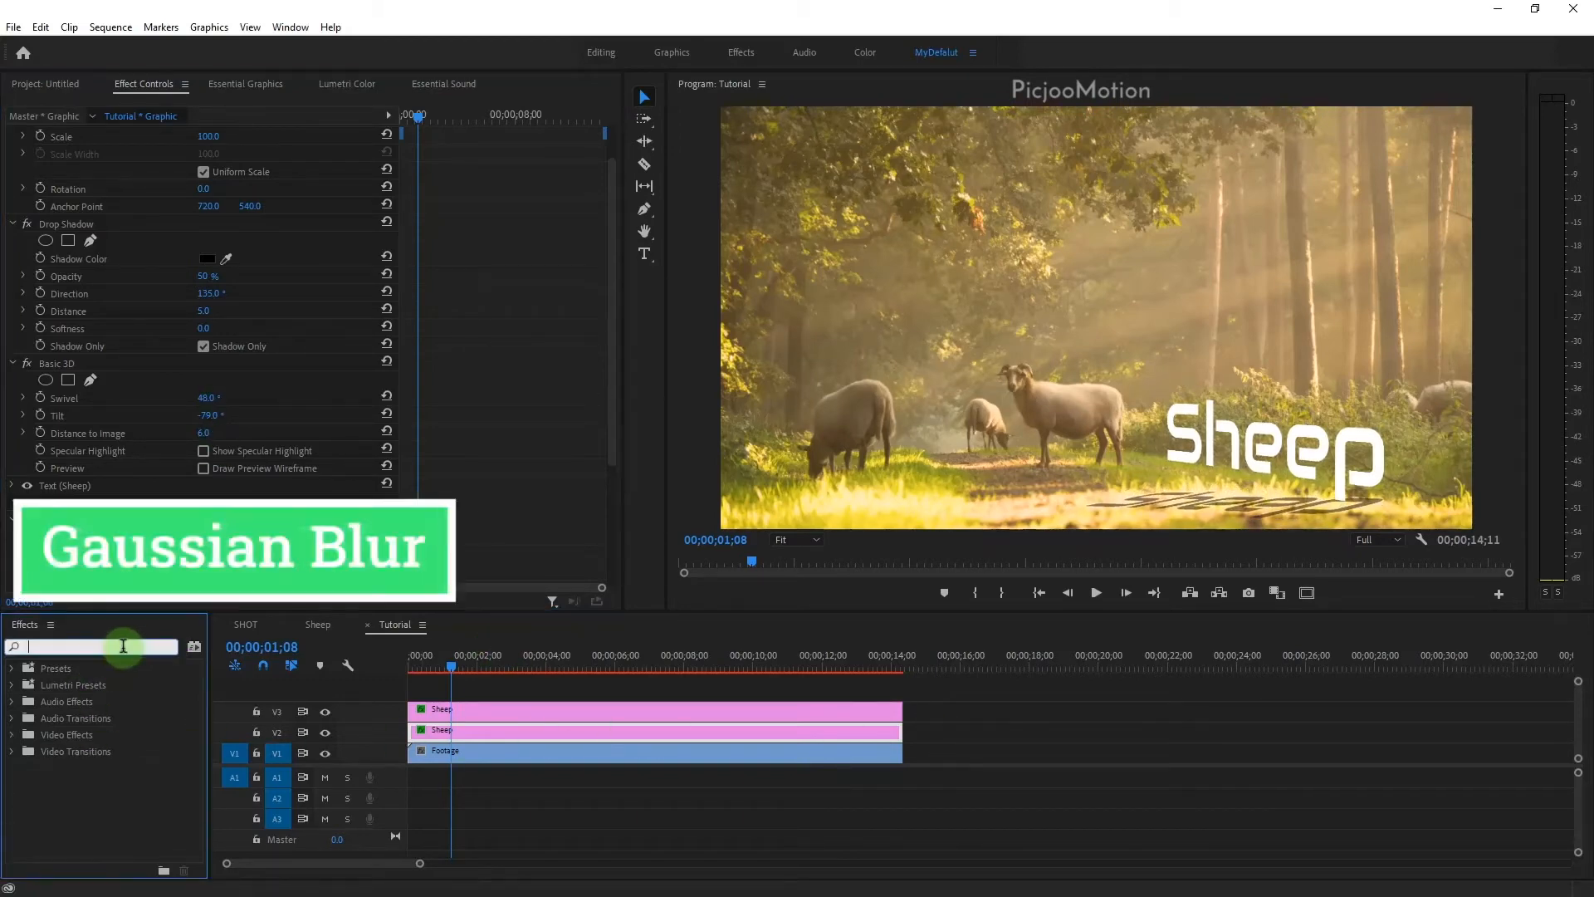
type("gauss")
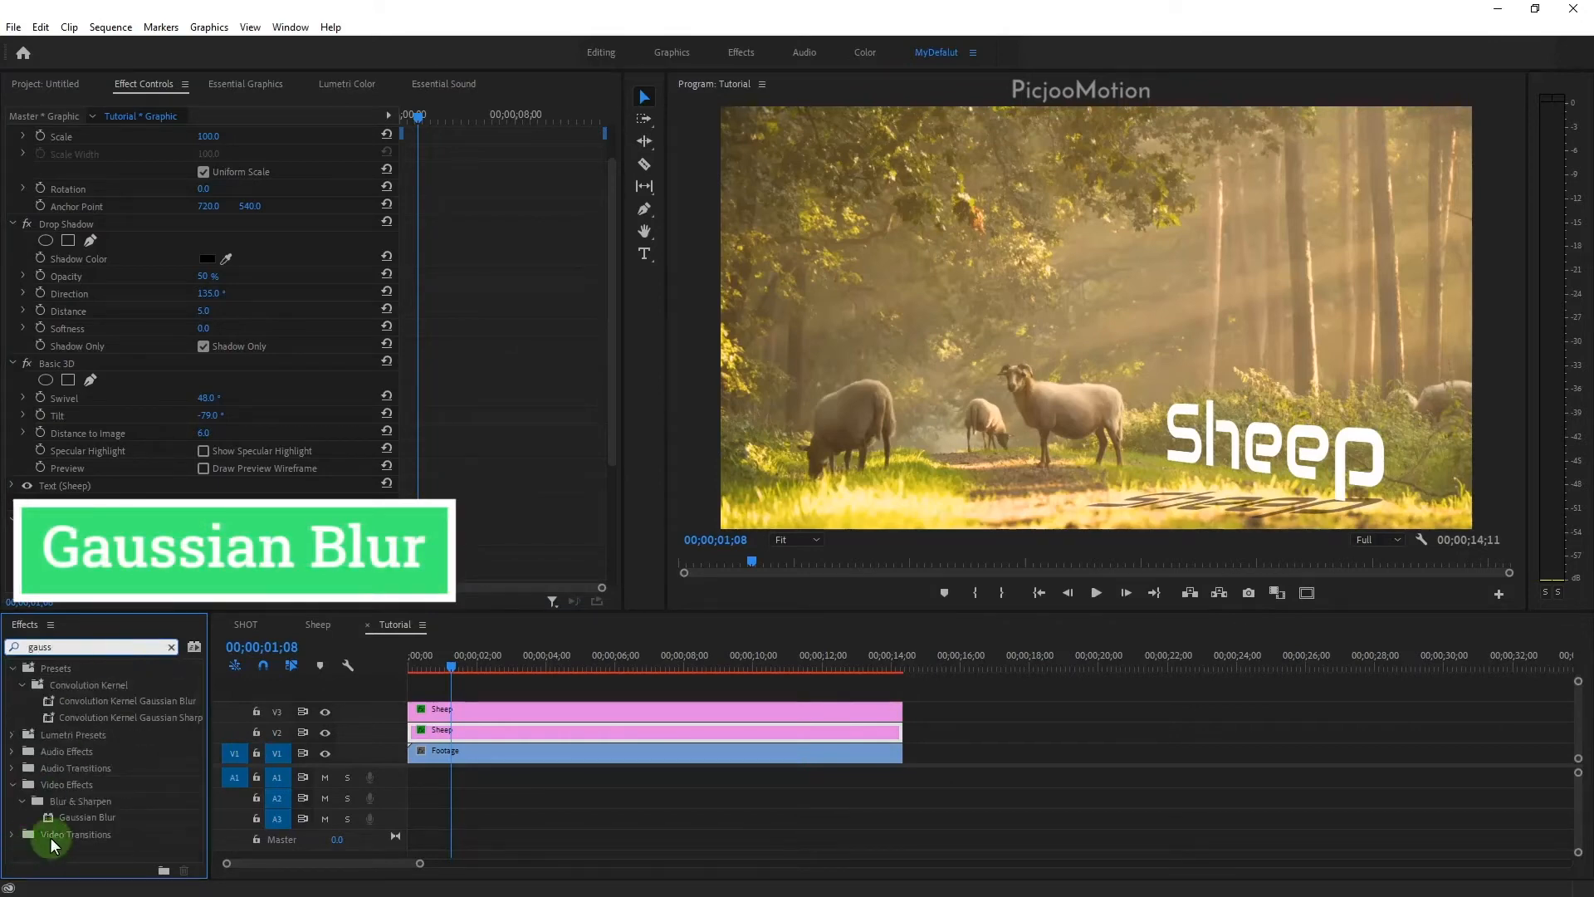
left_click_drag(87, 817, 505, 735)
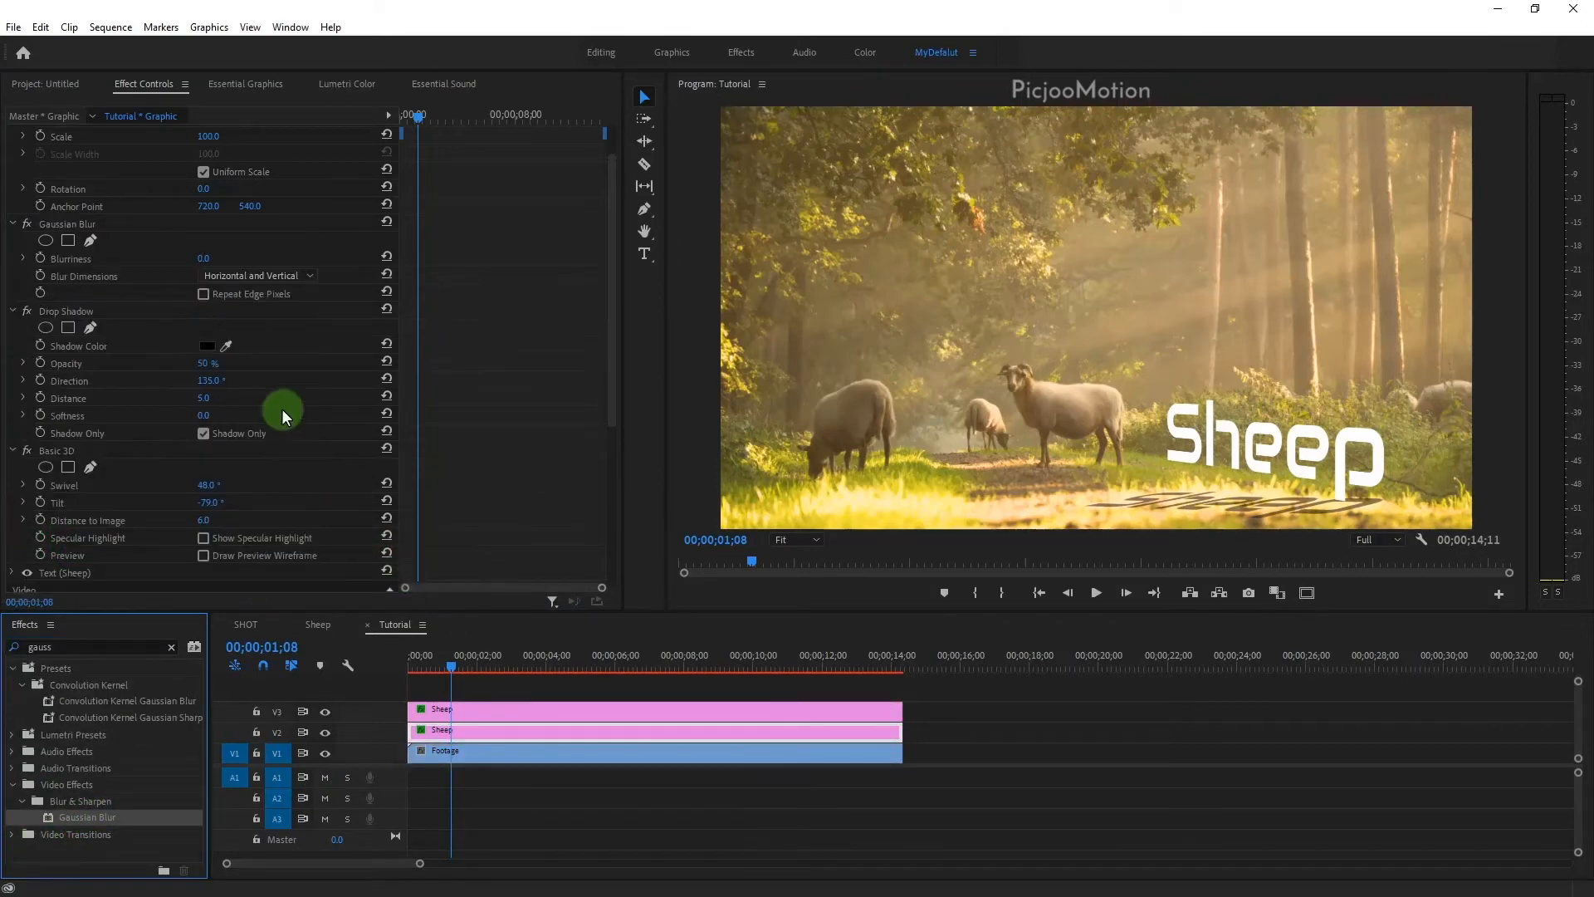
left_click(206, 258)
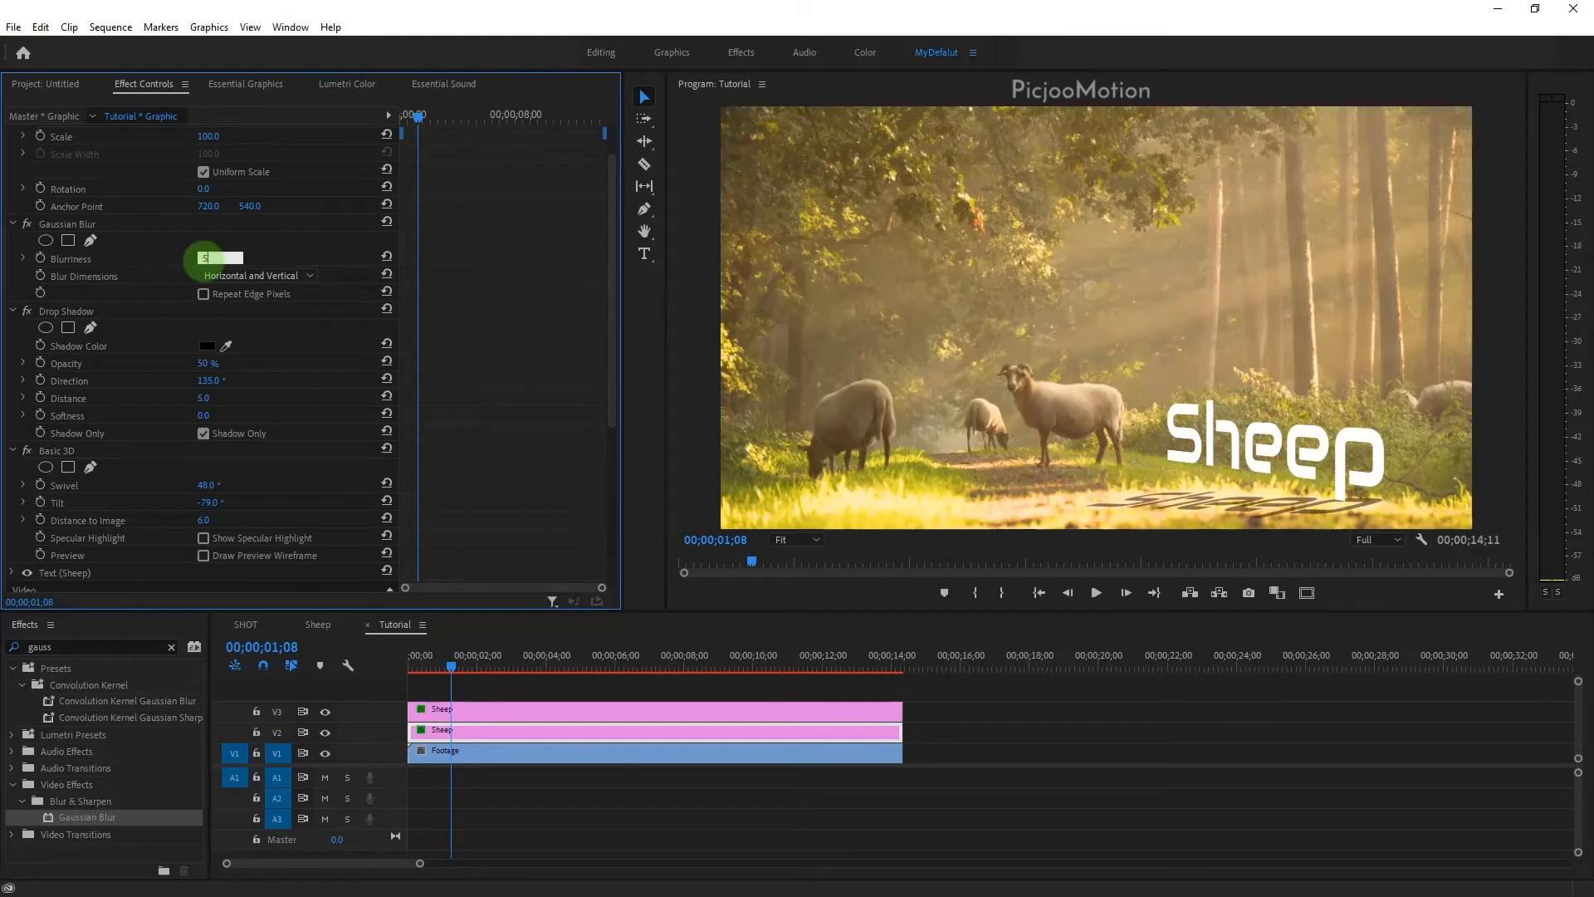
left_click(1144, 705)
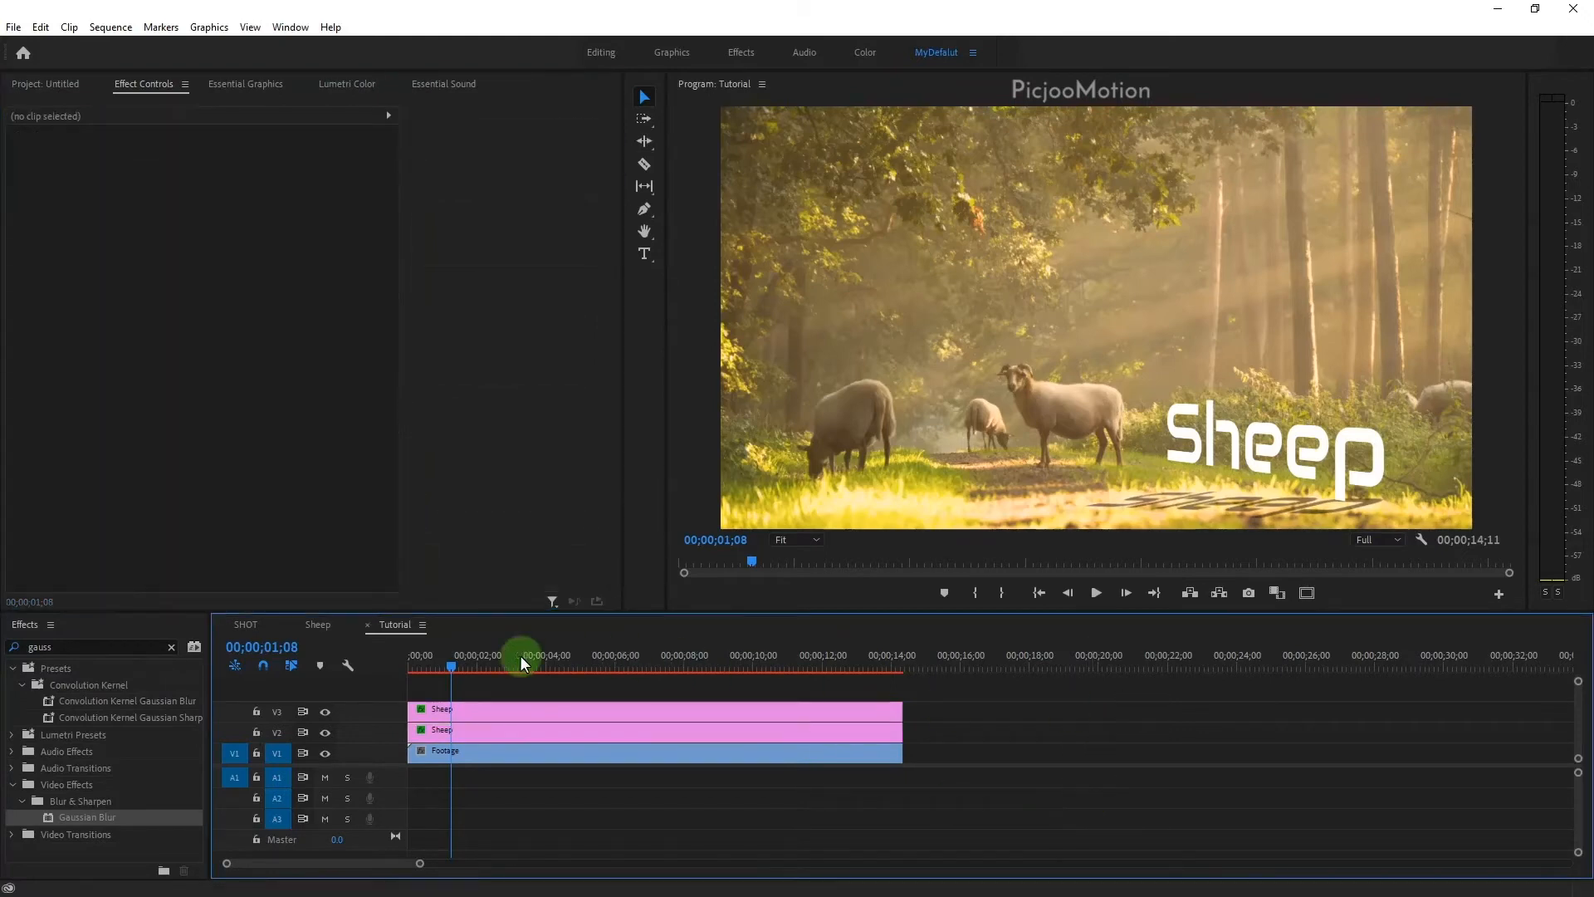
Rotate the V2 shadow clip by setting its Vector Motion Rotation to 7° with the playhead at the sequence start.
left_click_drag(434, 675, 292, 679)
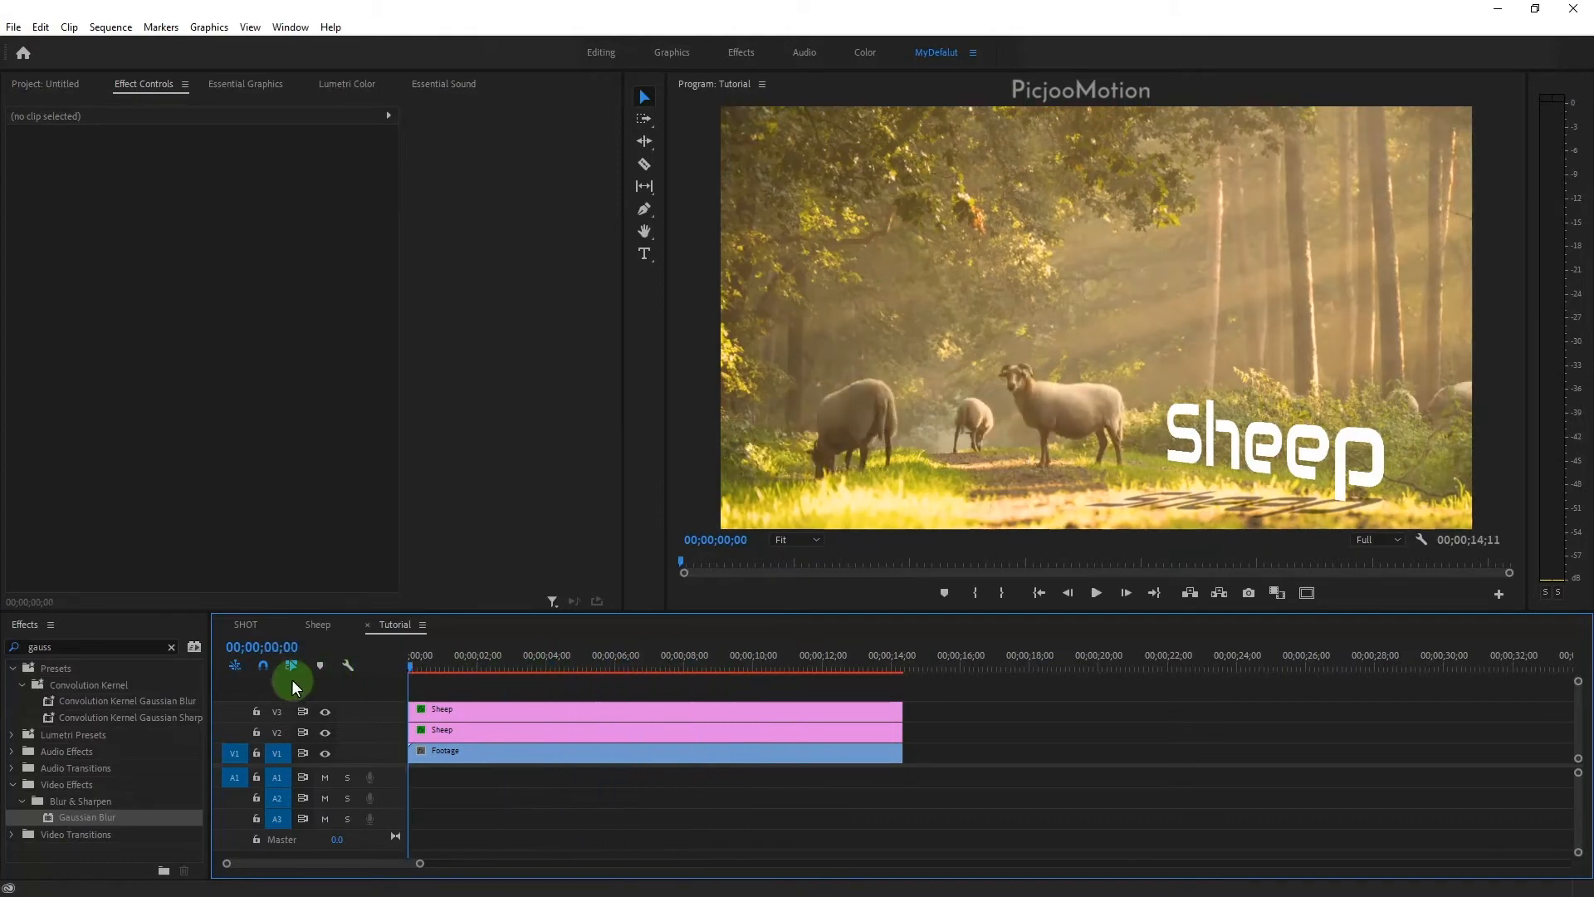
left_click(467, 735)
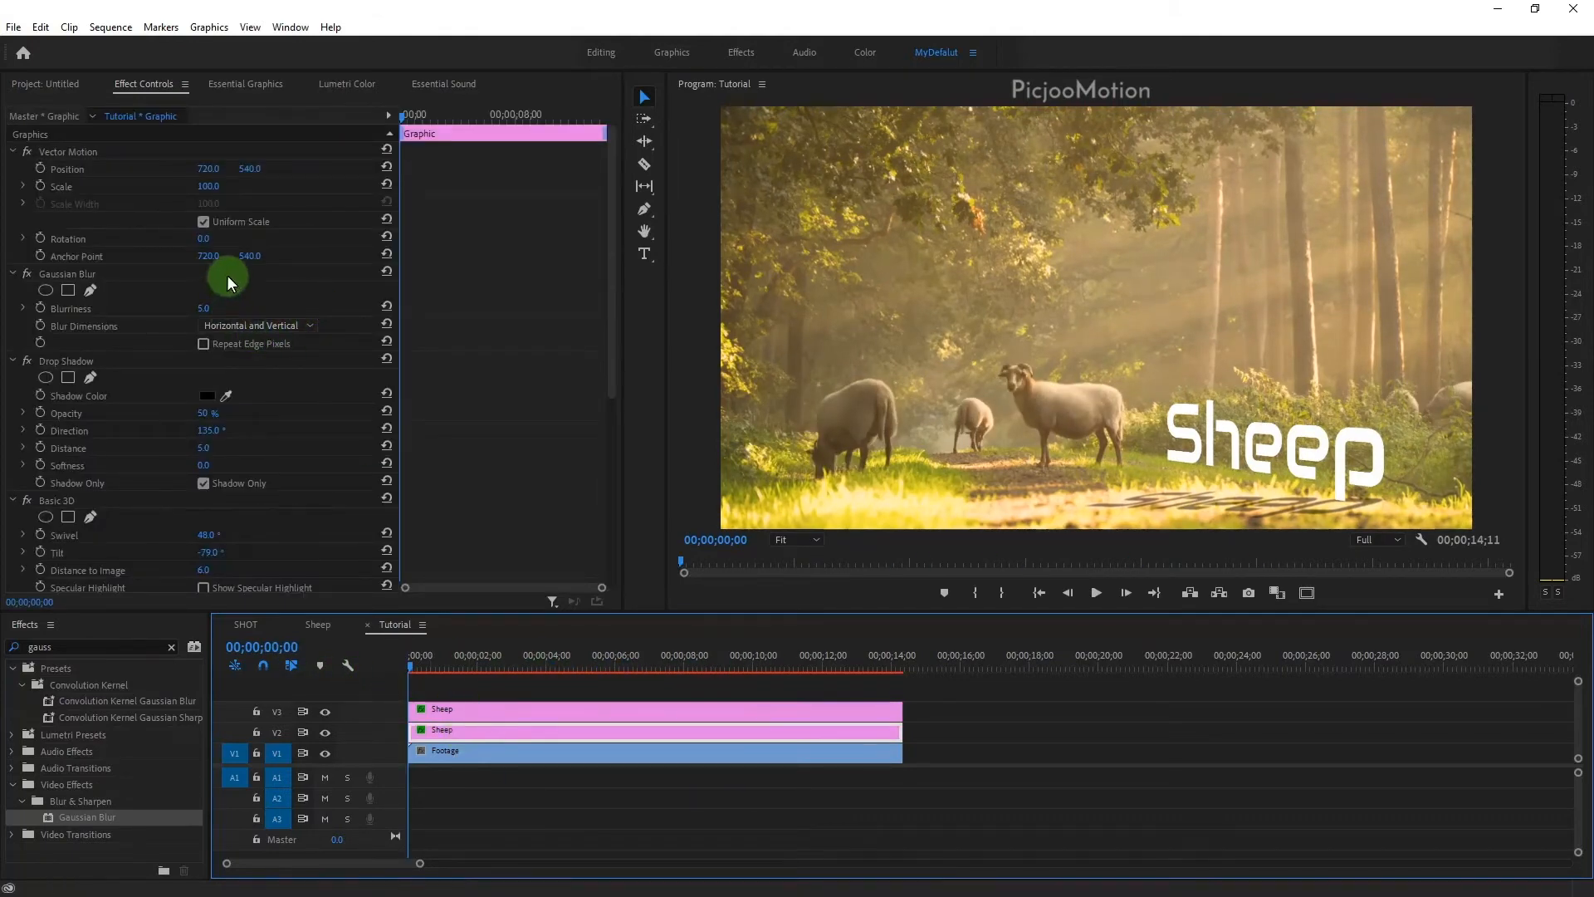
left_click_drag(204, 245, 215, 241)
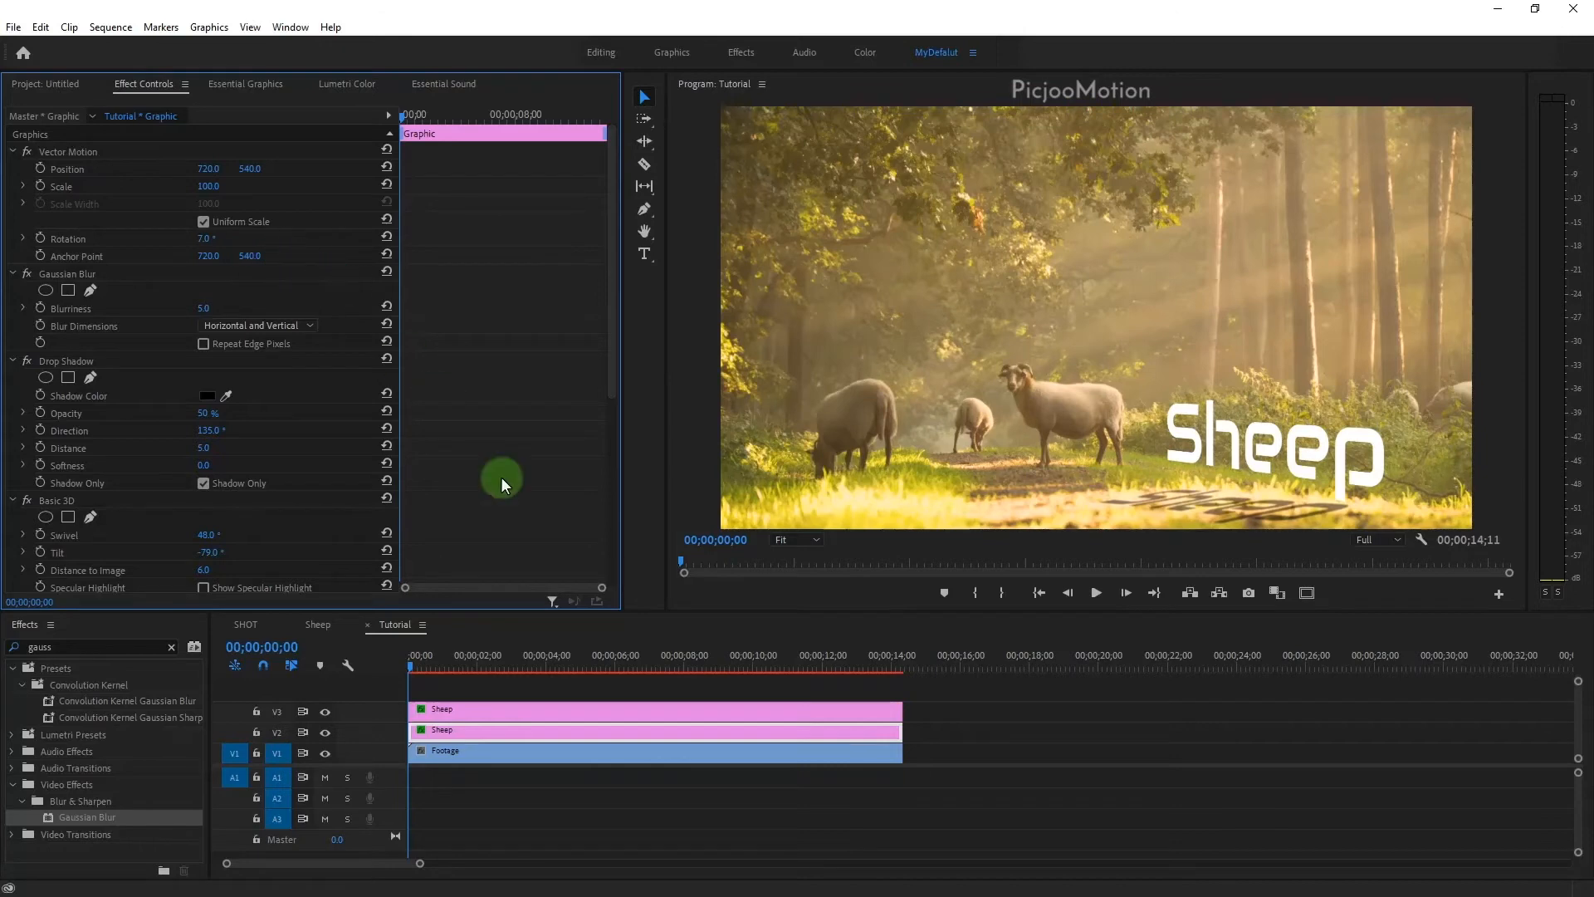
Check the title and its ground shadow across the footage in the enlarged program view and along the sequence.
key("grave")
left_click(462, 605)
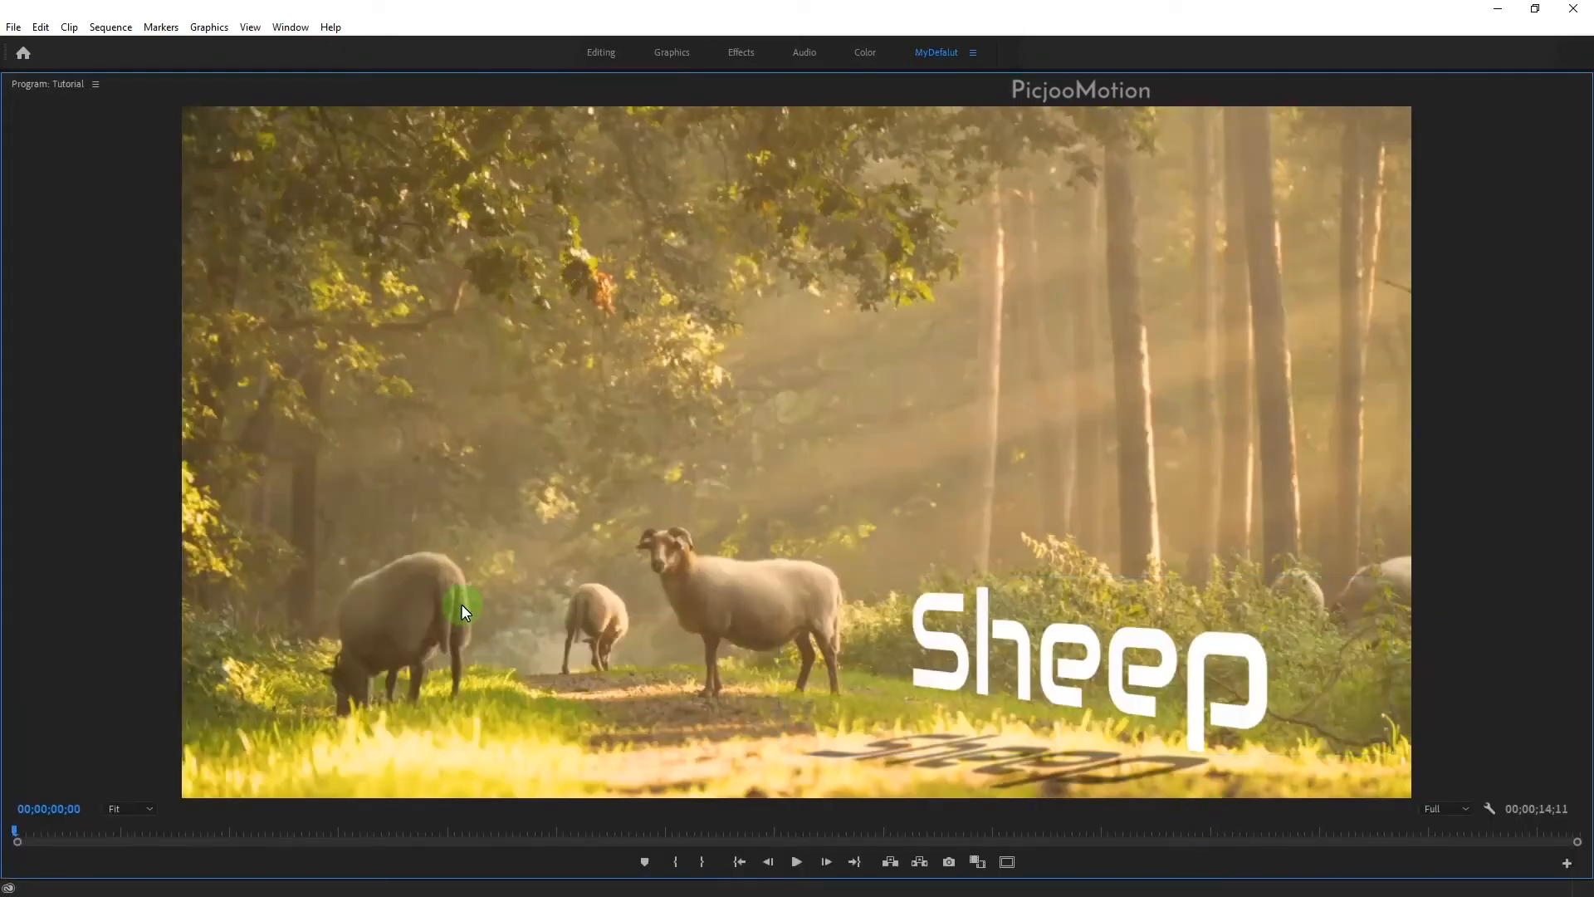
left_click_drag(281, 832, 1365, 839)
left_click_drag(252, 830, 211, 841)
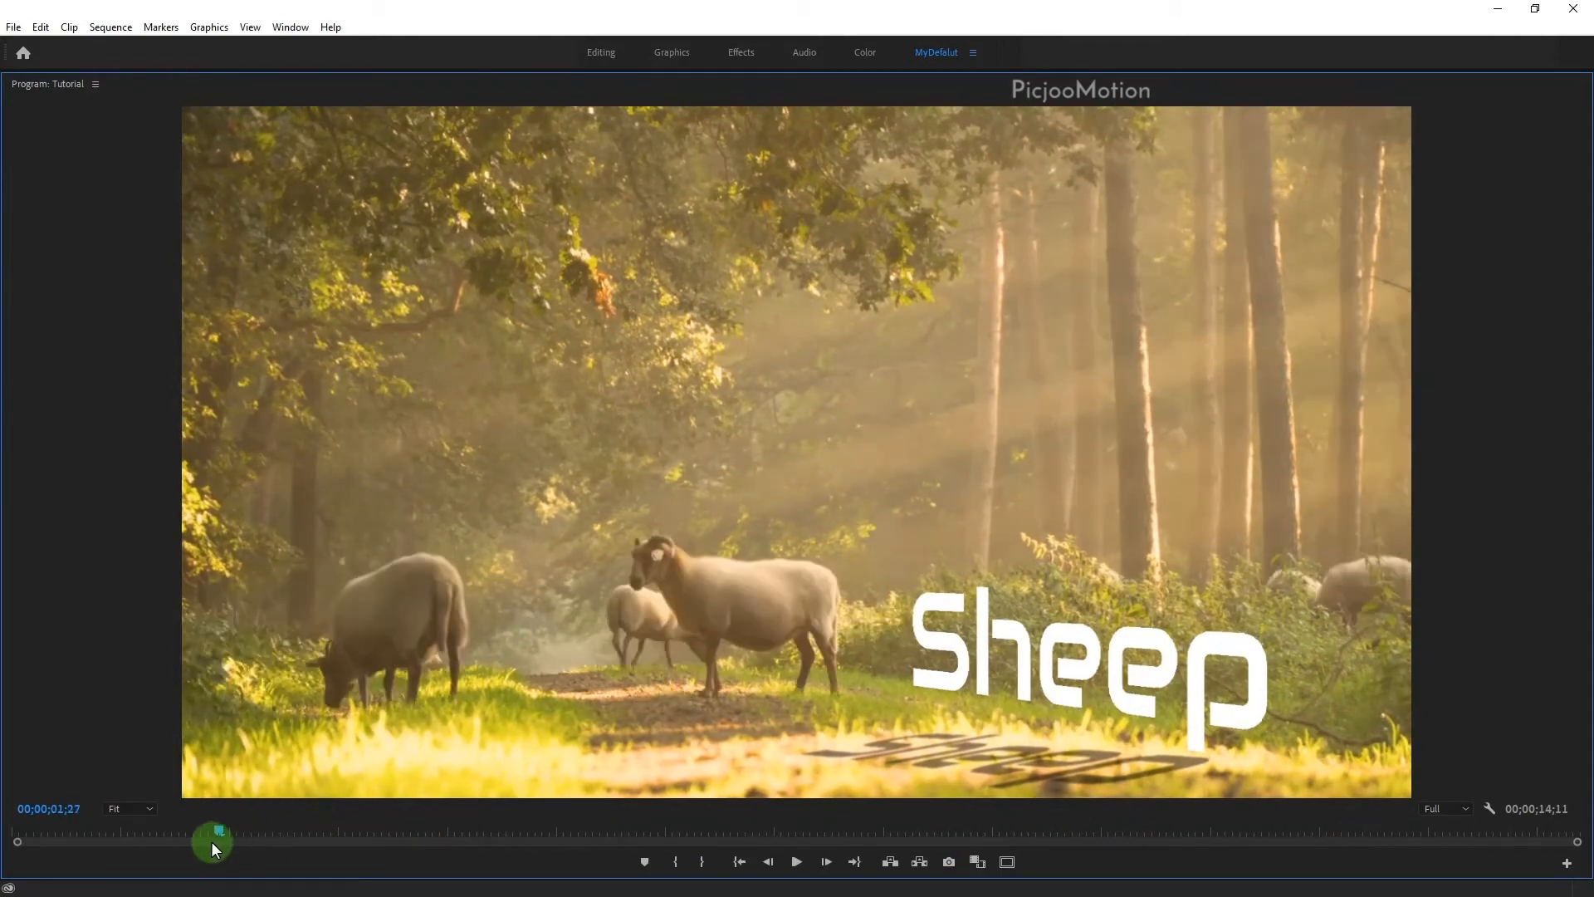
key("grave")
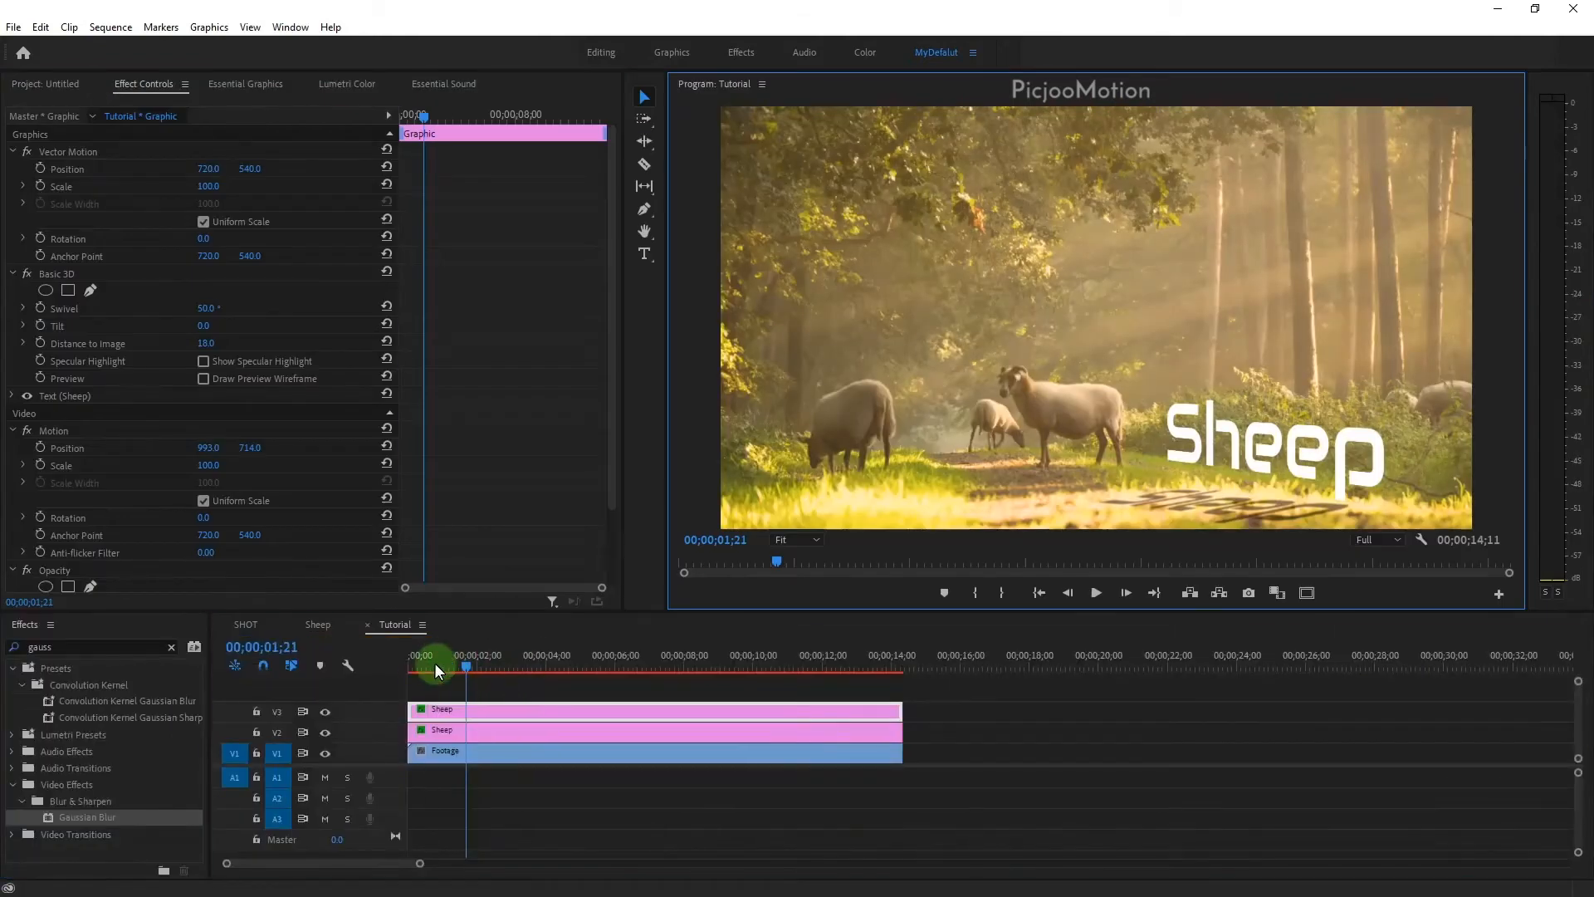
left_click_drag(432, 663, 572, 679)
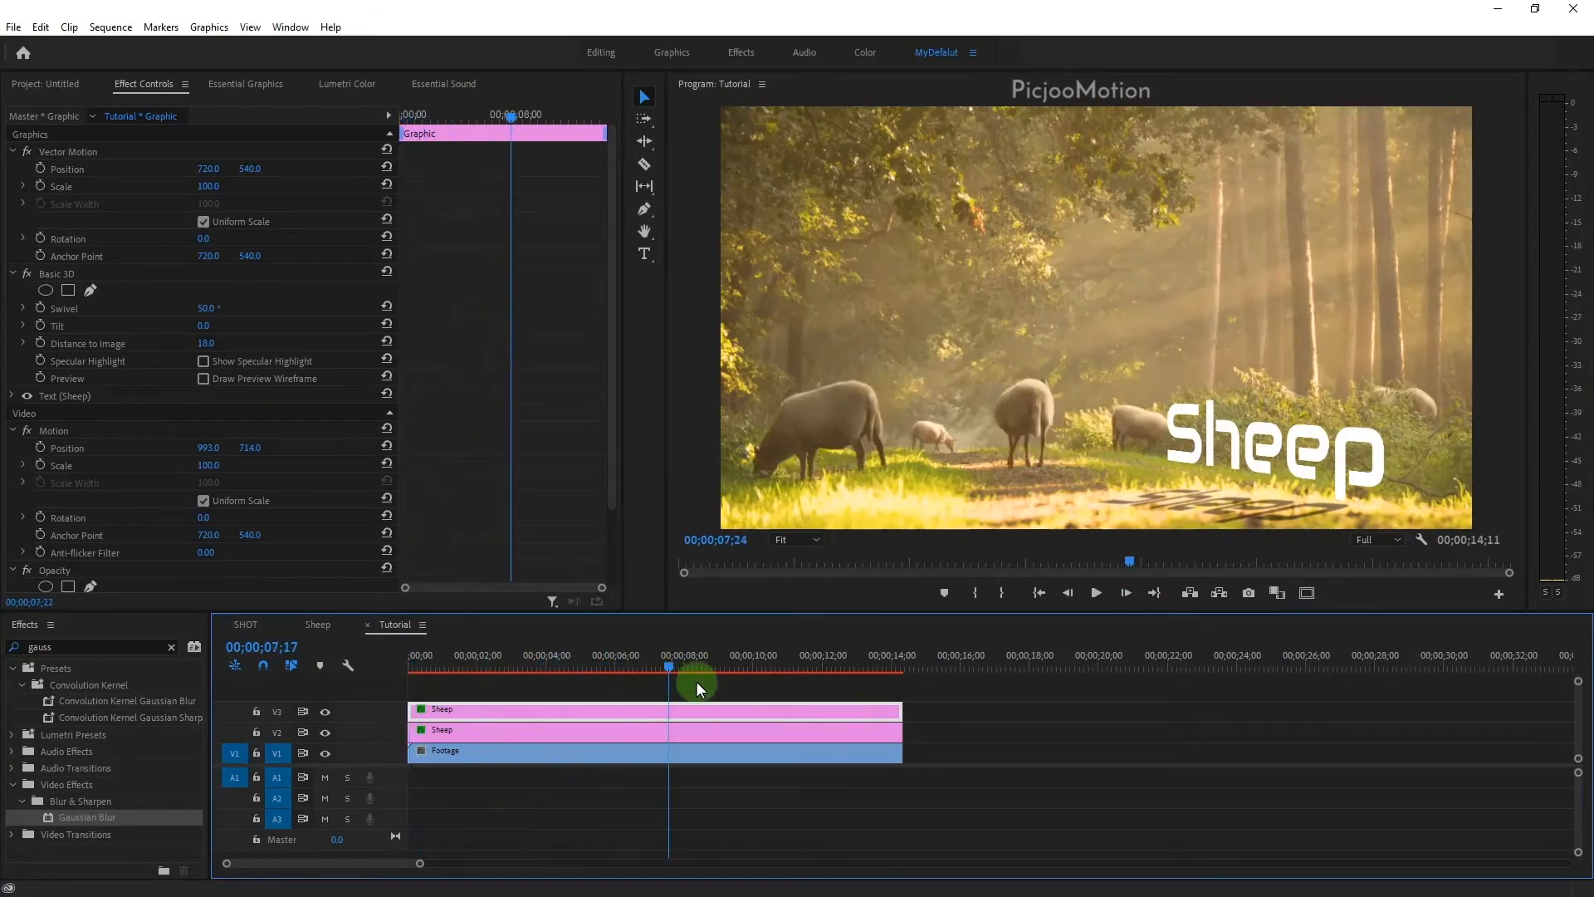
Render the sequence preview, play it back, and return the playhead to the start.
key("Return")
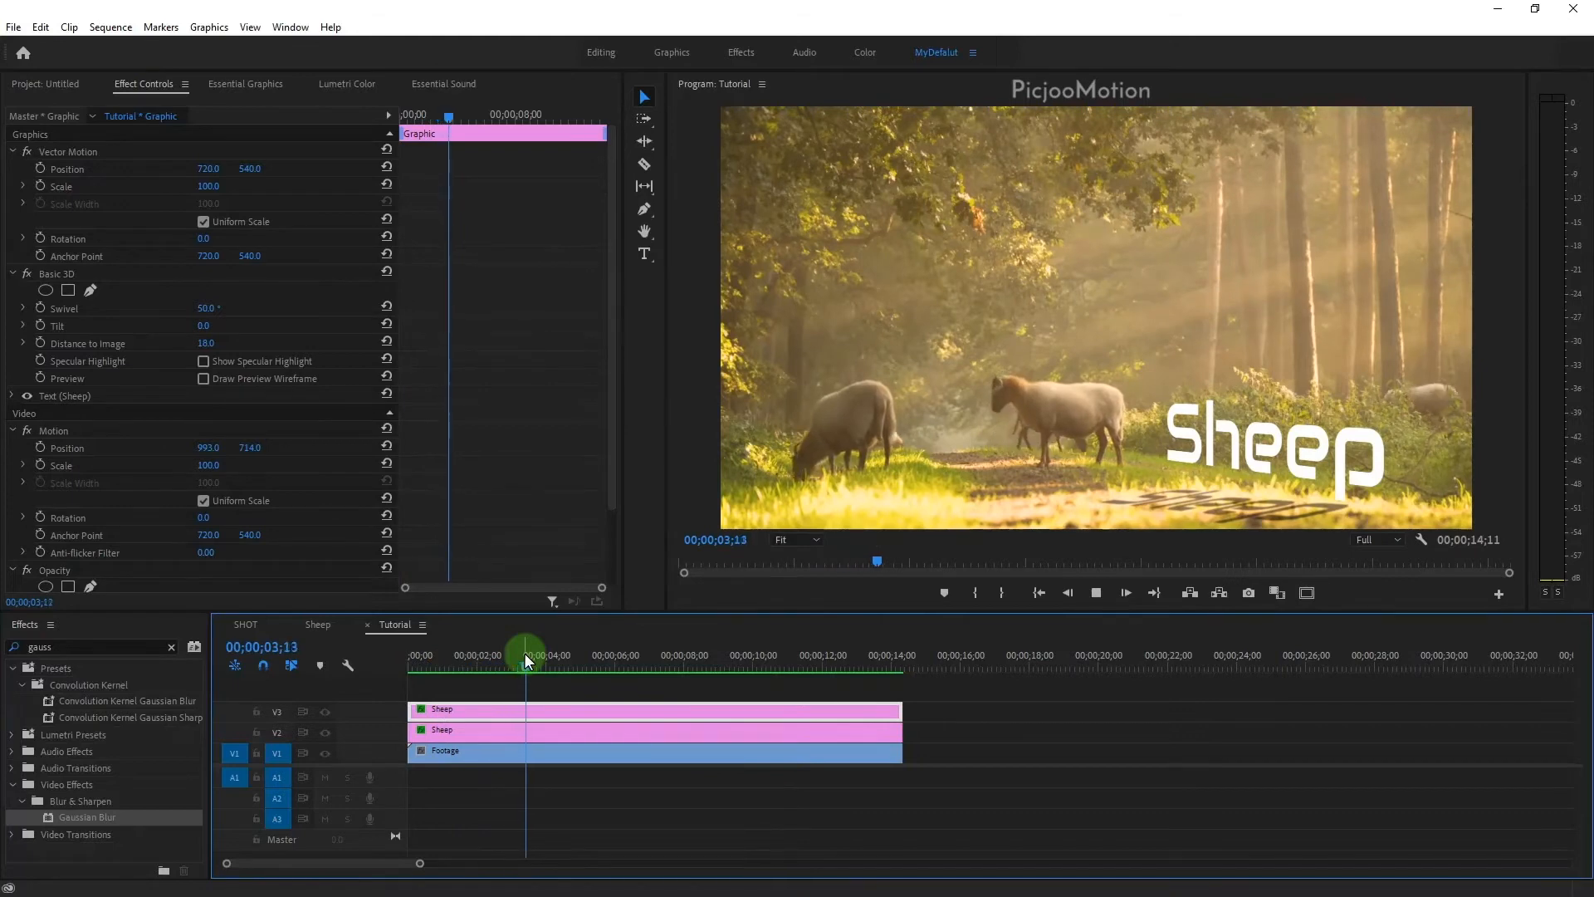
key("space")
left_click_drag(600, 666, 357, 679)
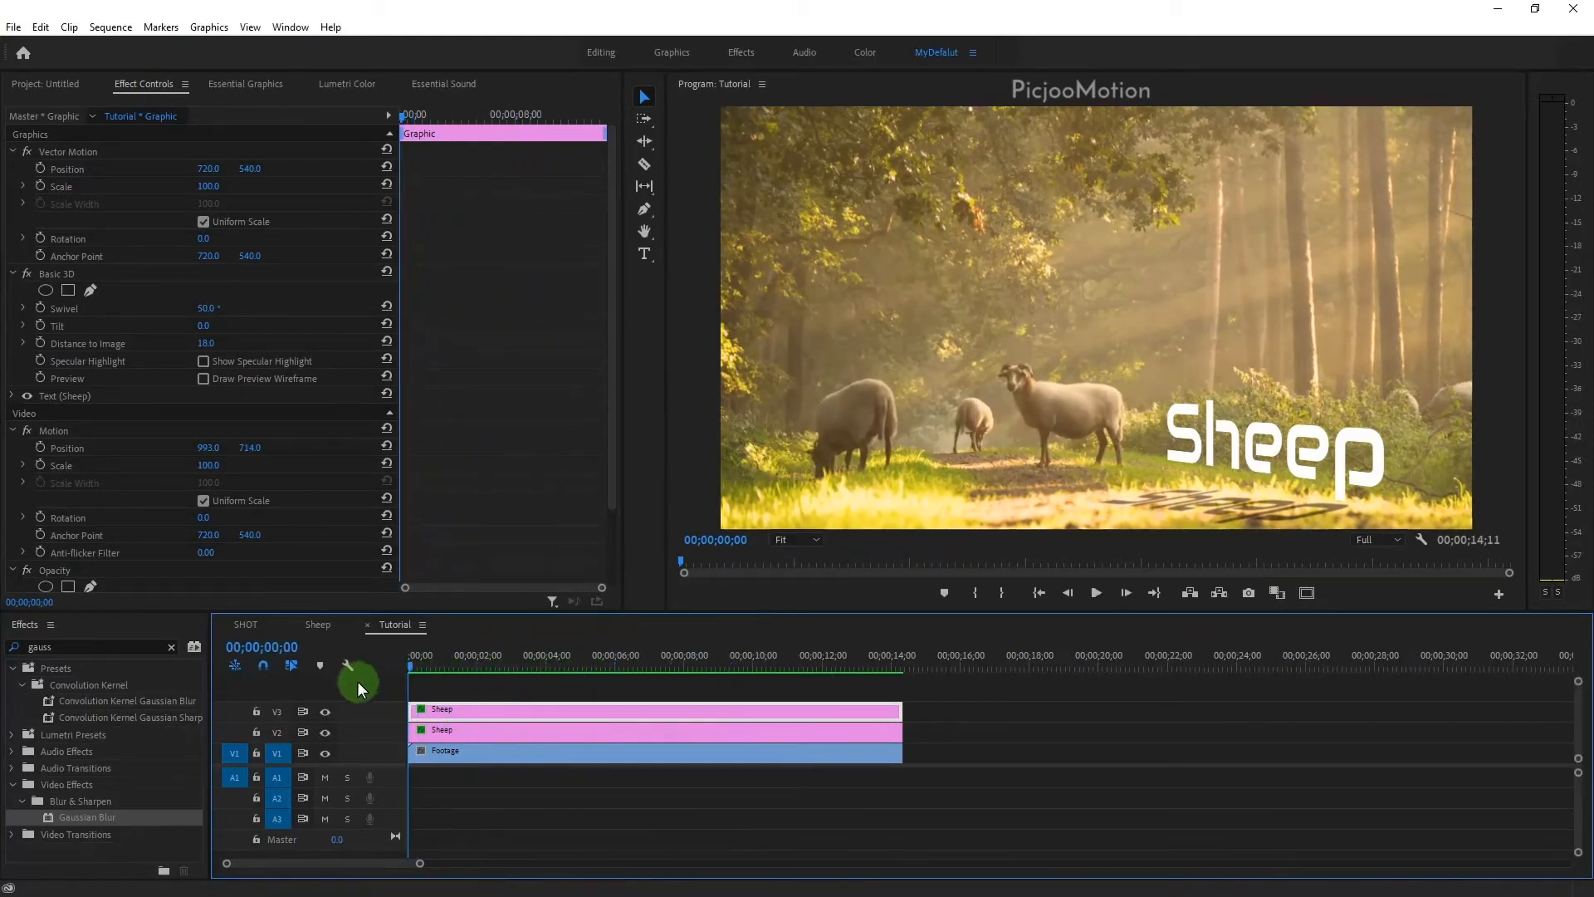
Nest the two Sheep clips on V2 and V3 into a single sequence with the default name.
left_click_drag(941, 708, 847, 730)
right_click(812, 730)
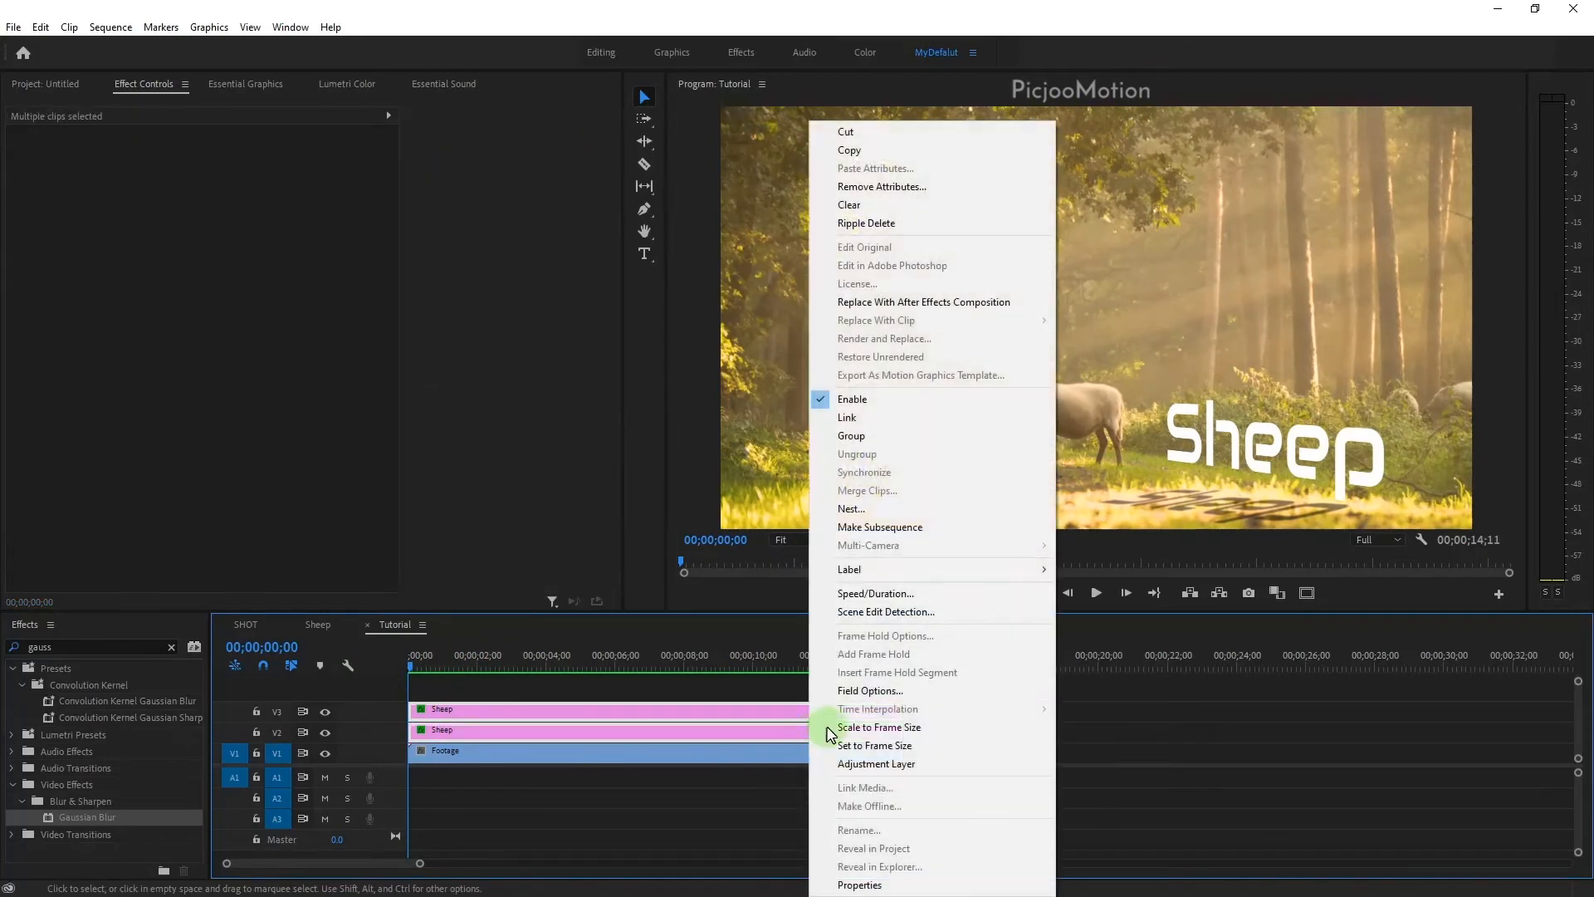
left_click(877, 515)
left_click(795, 470)
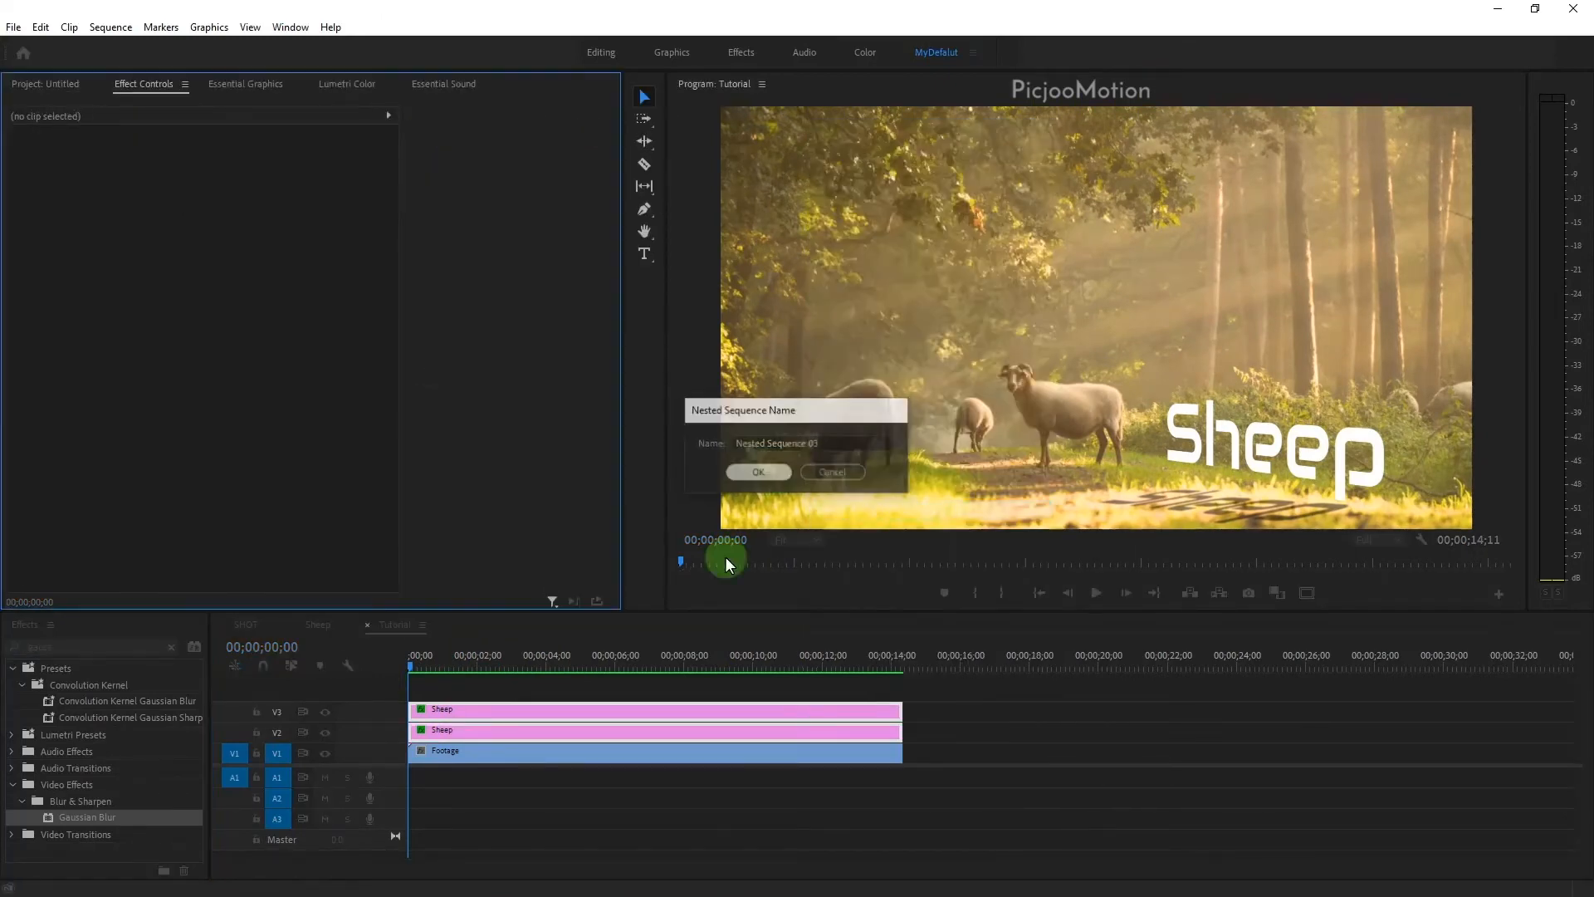
Find the Basic 3D effect and apply it to the nested title sequence on V2.
left_click_drag(460, 671, 495, 661)
left_click(471, 731)
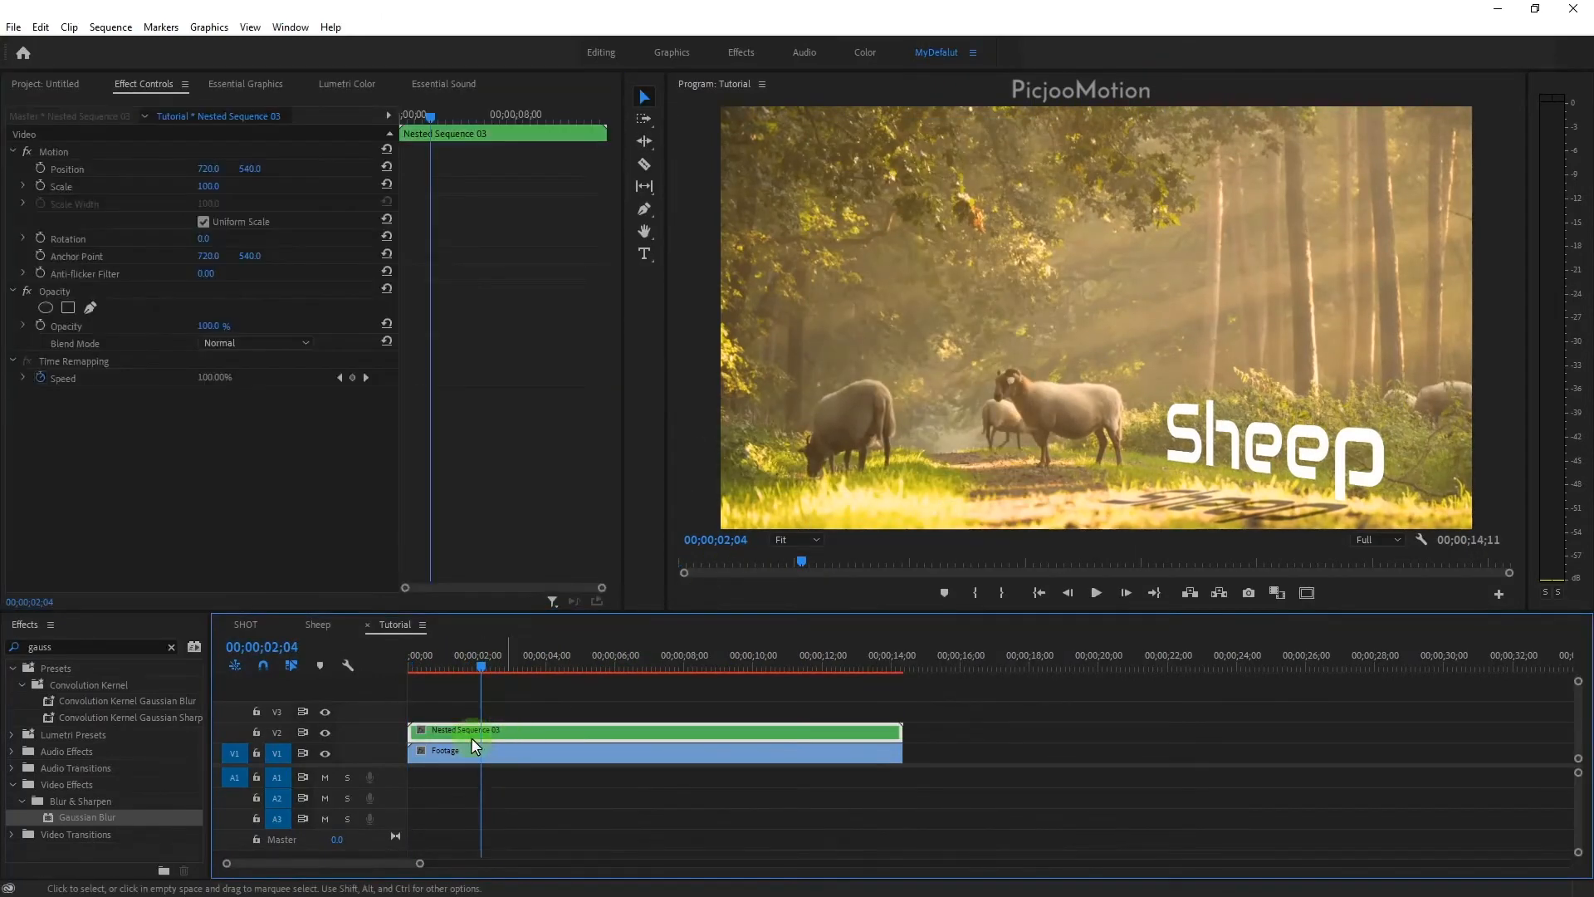
left_click(171, 646)
left_click(139, 644)
type("basi")
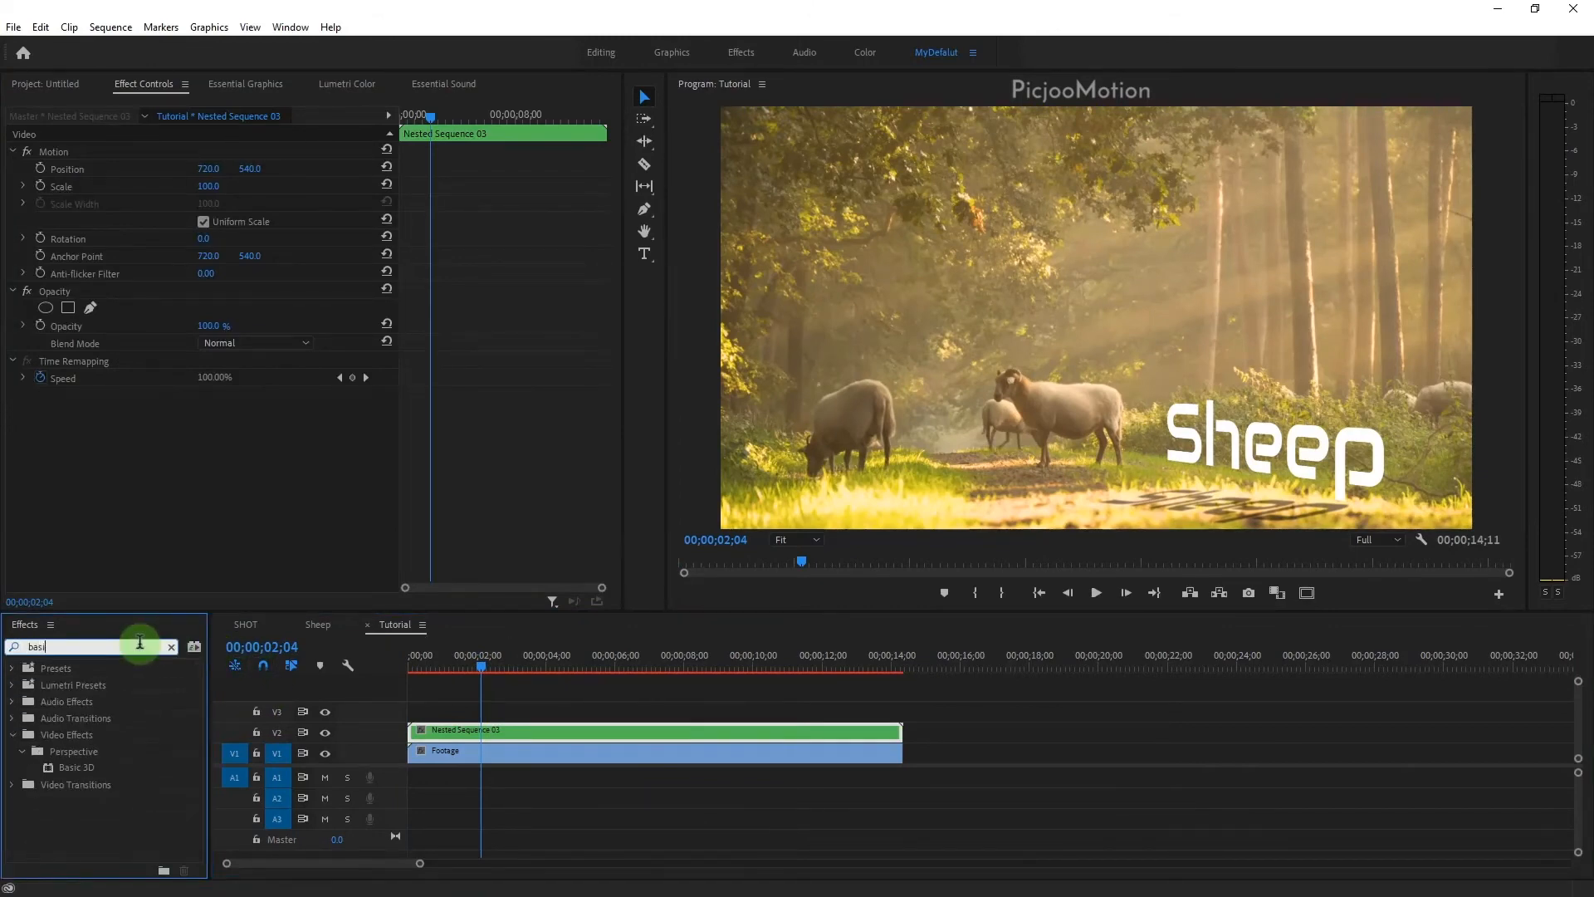
type("c")
left_click_drag(77, 768, 526, 735)
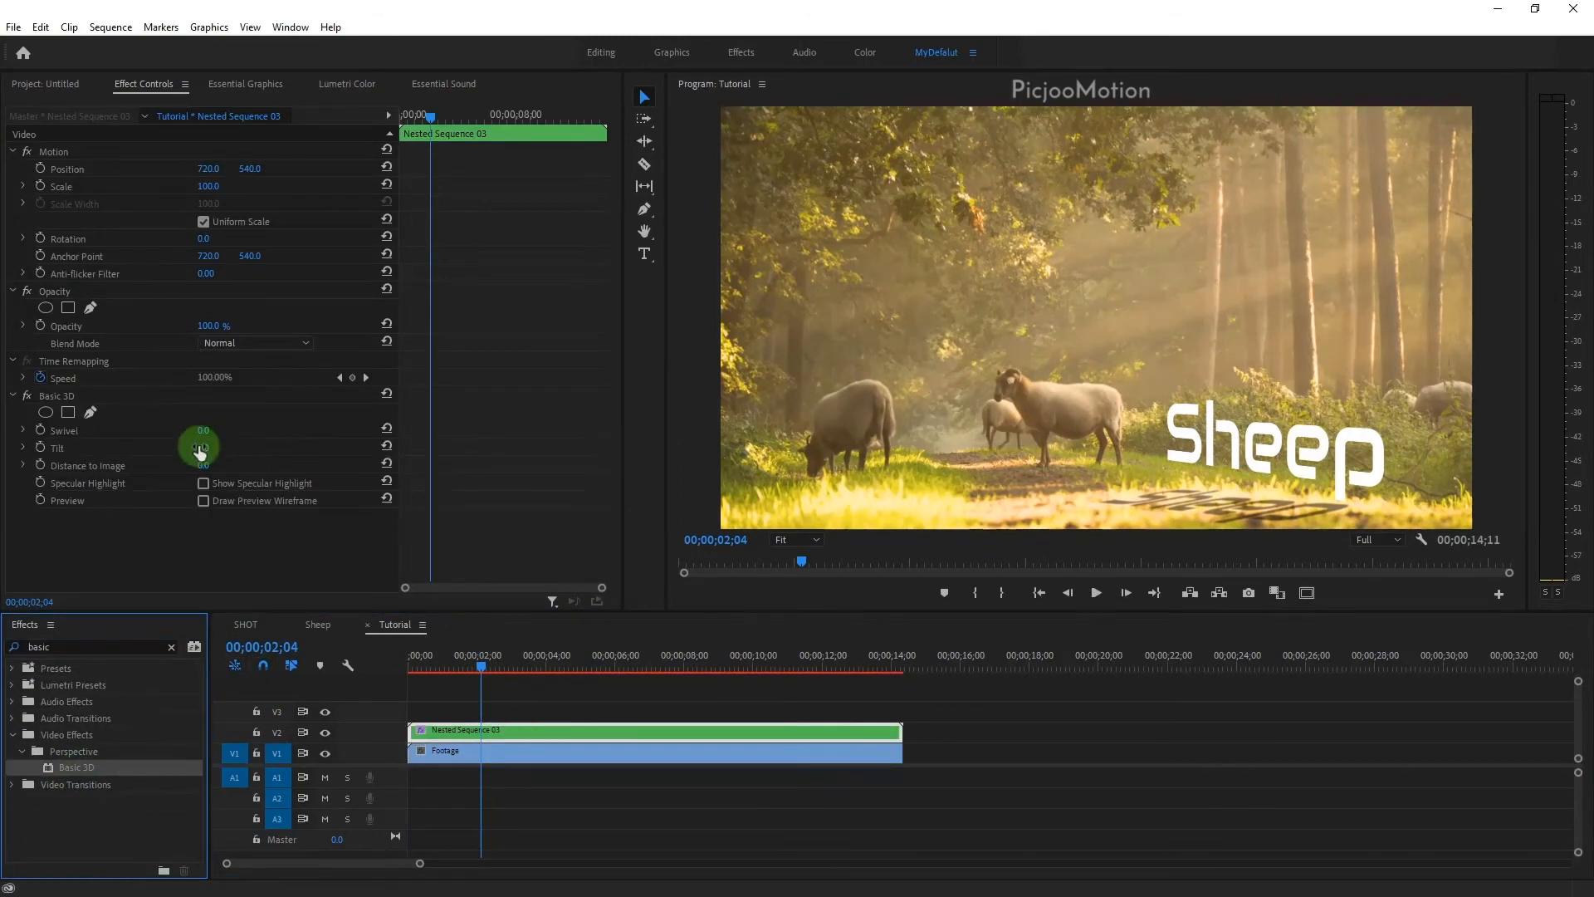
Set the nested title's Swivel to 3°, Tilt to 8° and Distance to Image to 5, with Motion position 720, 590.
mouse_move(207, 445)
left_mouse_down()
mouse_move(236, 423)
mouse_move(214, 465)
mouse_move(221, 431)
left_mouse_up()
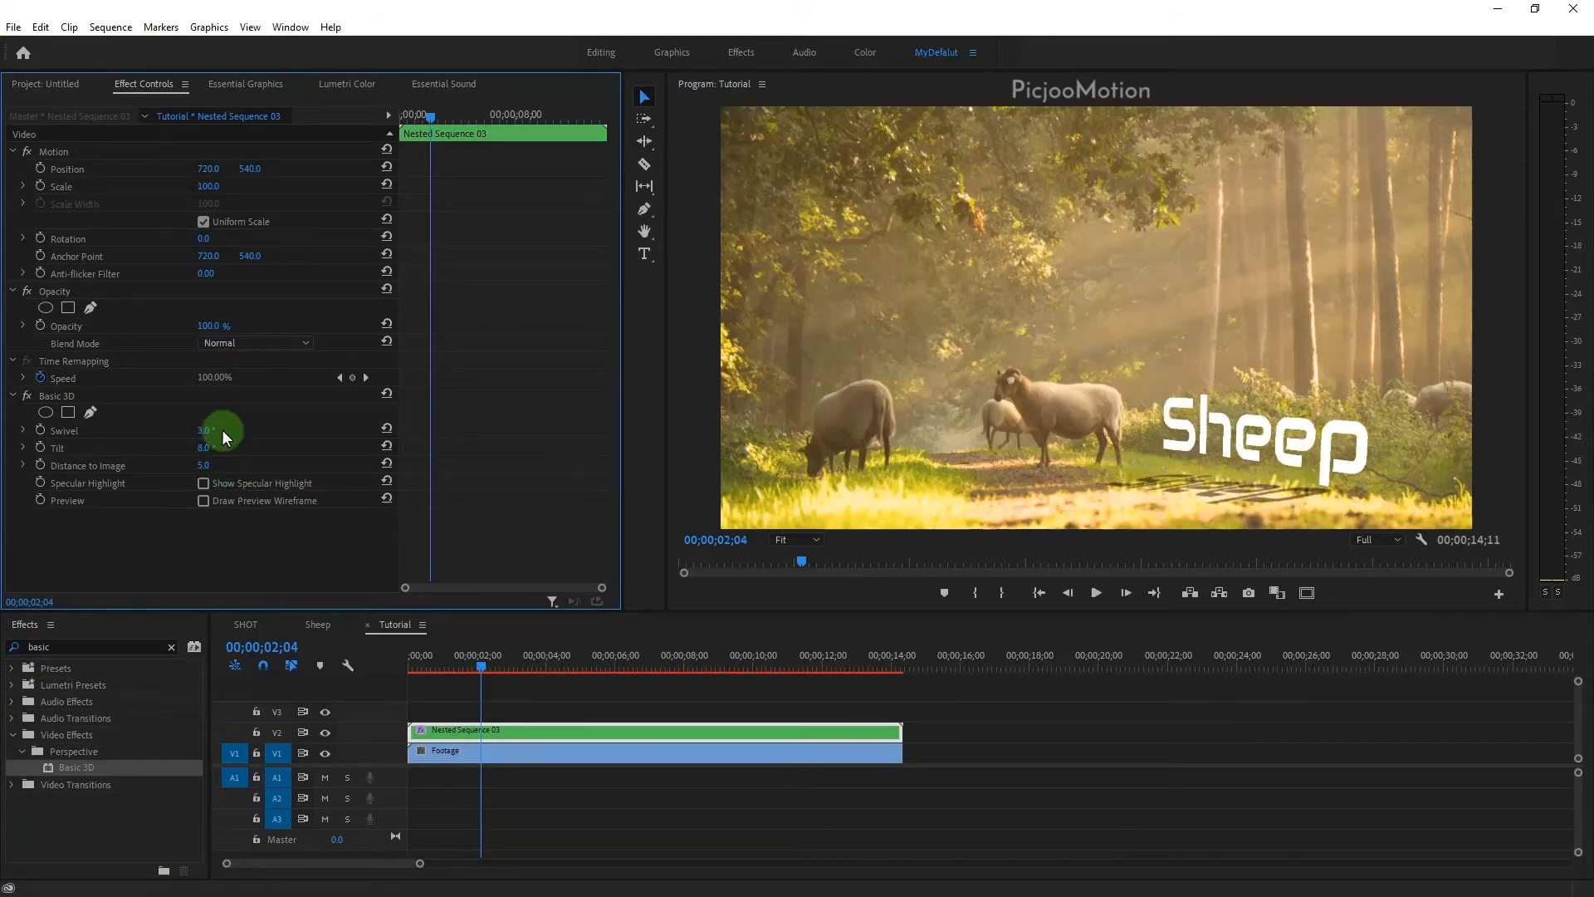
left_click_drag(254, 173, 317, 163)
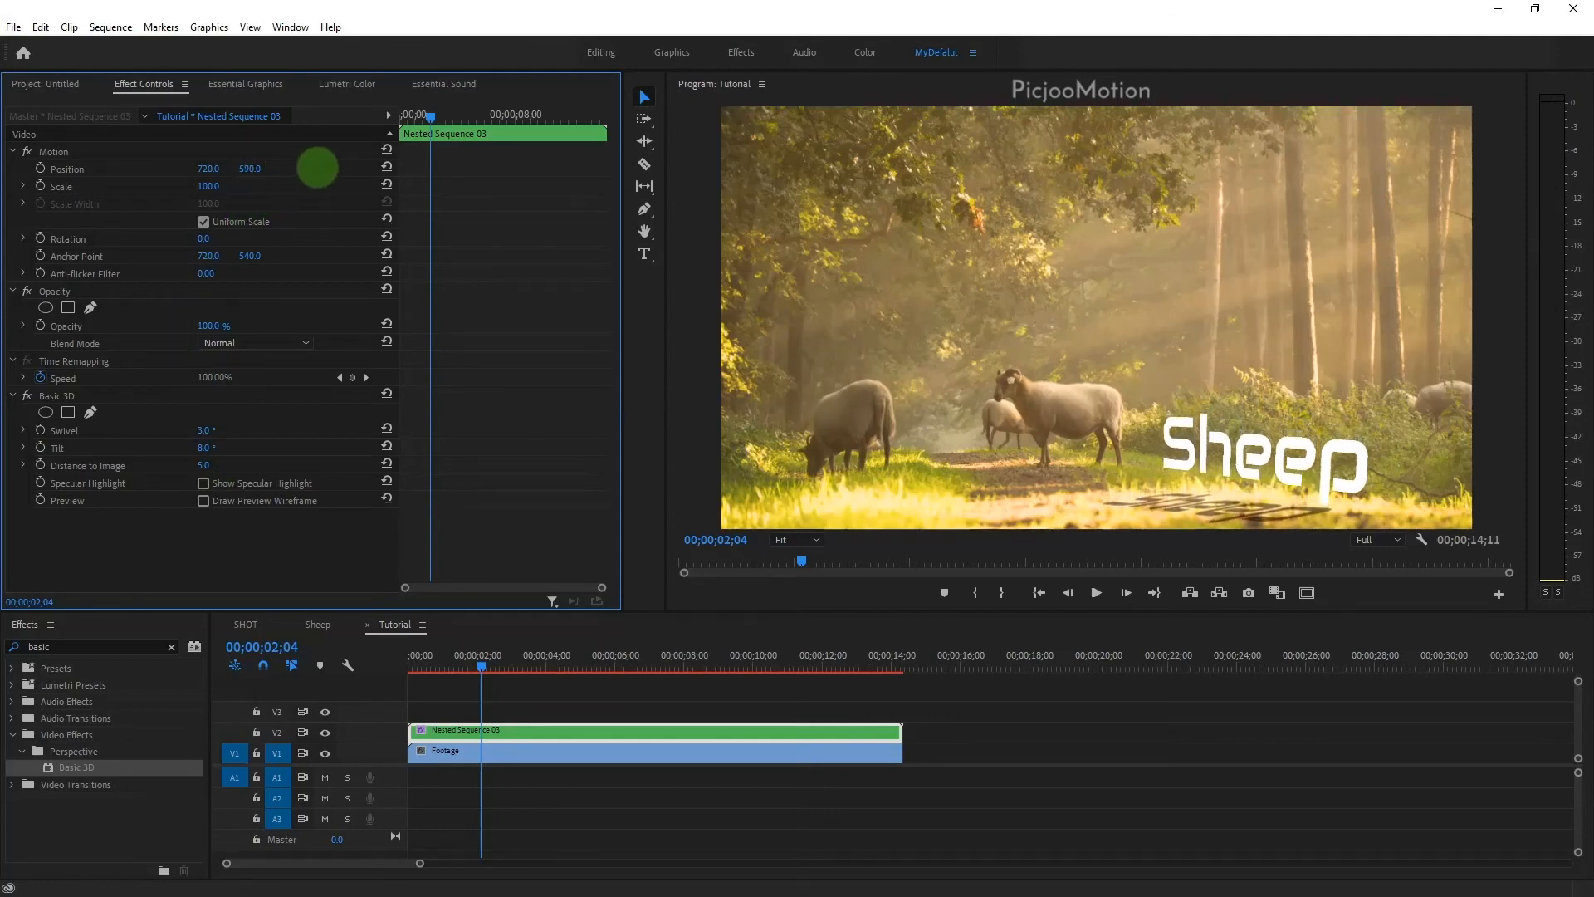
left_click_drag(540, 661, 492, 662)
Refine the nested title's placement with Swivel 1°, Tilt -3° and Motion position 686, 555, returning the playhead to the start.
left_click(205, 429)
left_click_drag(205, 429, 178, 452)
left_click(208, 449)
left_click(247, 170)
left_click_drag(247, 170, 169, 172)
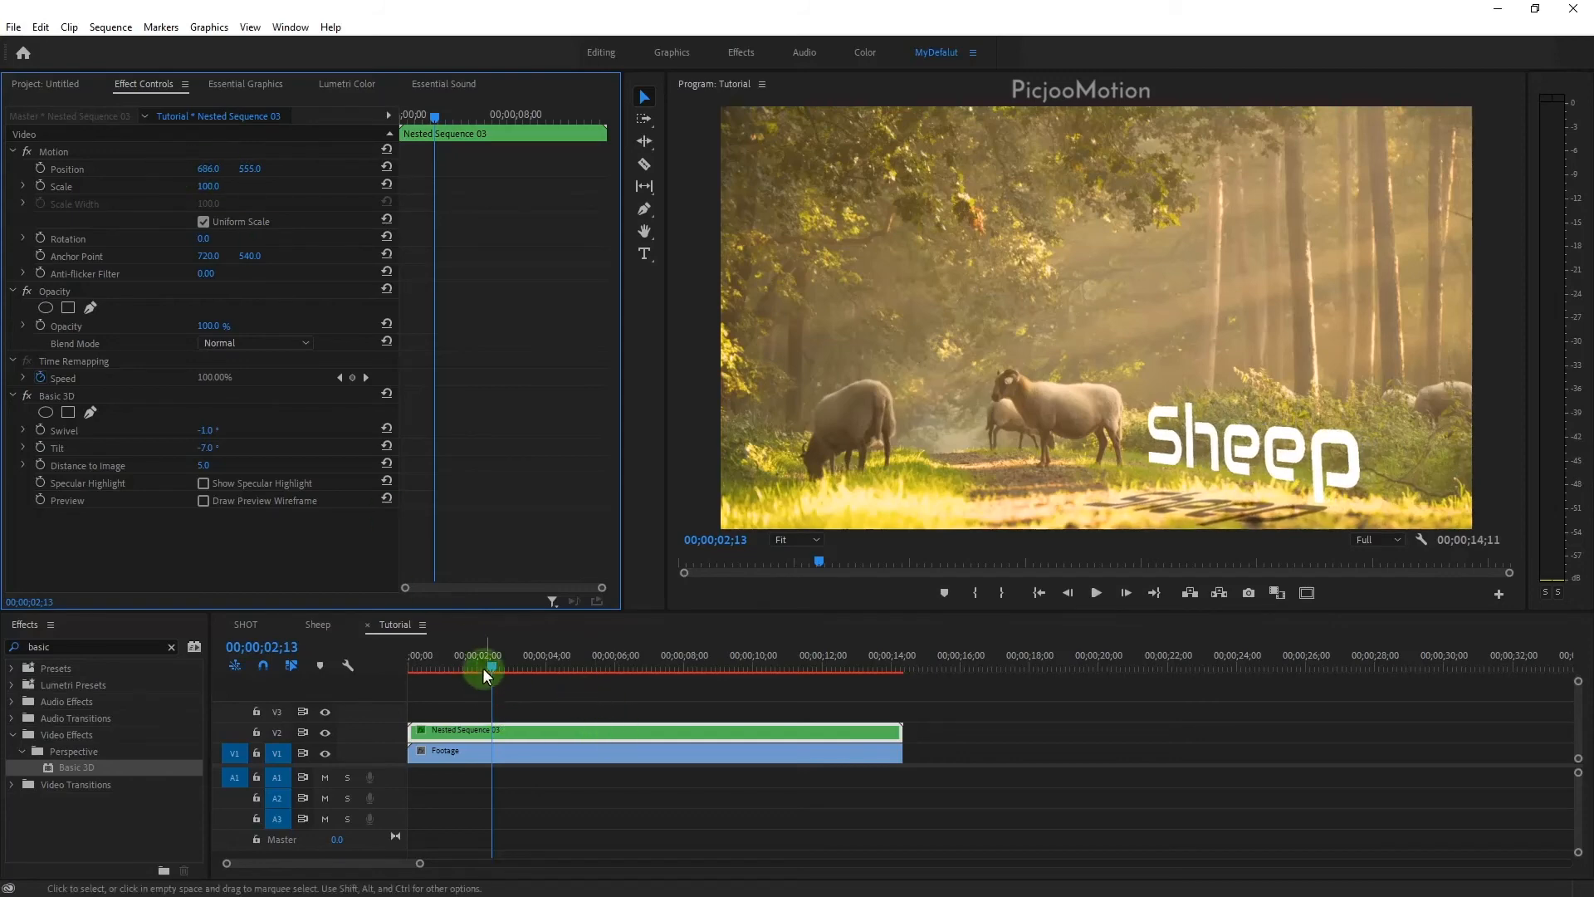
left_click_drag(204, 457, 232, 430)
left_click_drag(497, 659, 387, 646)
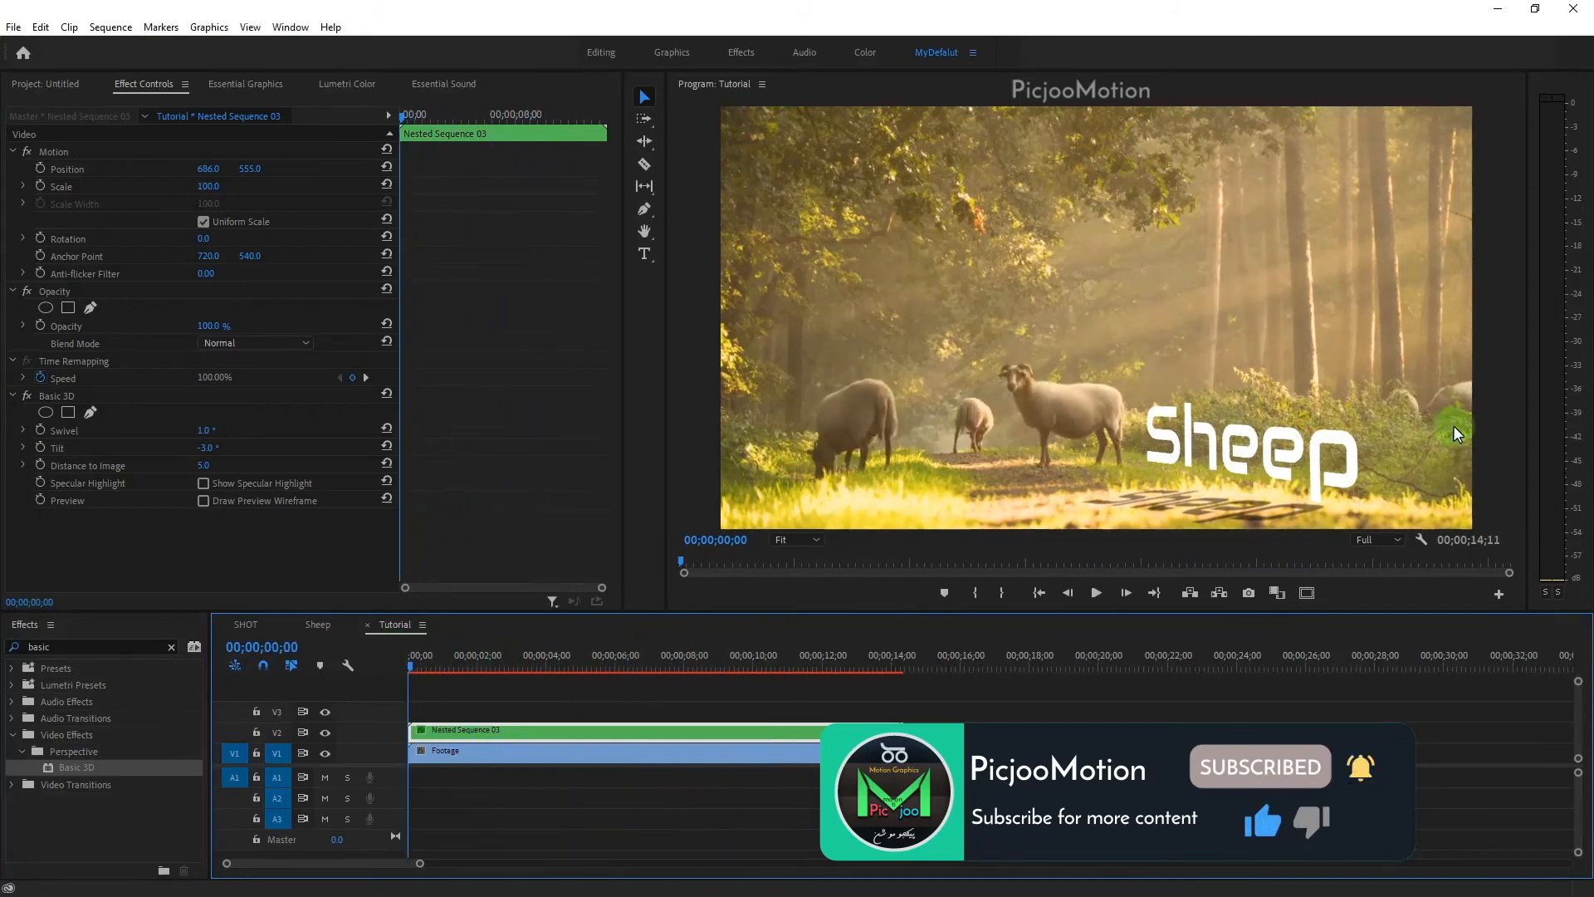